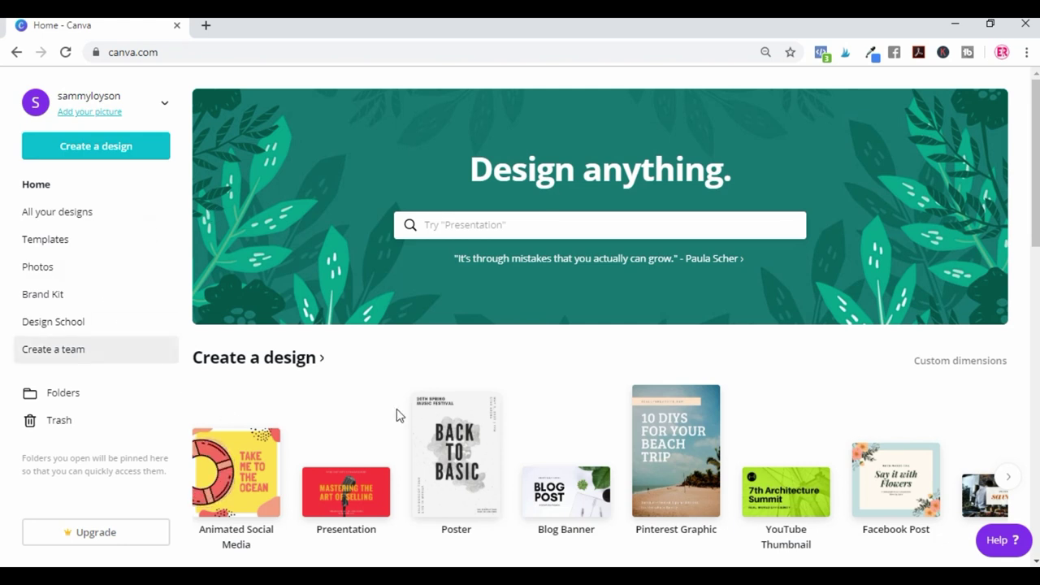
# Step: Search the design types for "us lett"
pyautogui.click(615, 225)
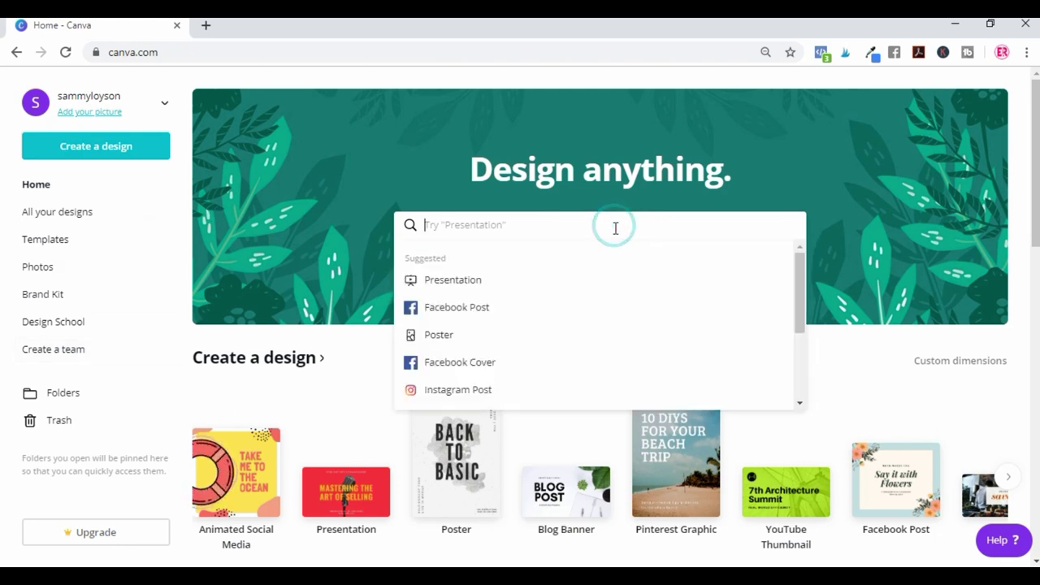
pyautogui.write('us lett')
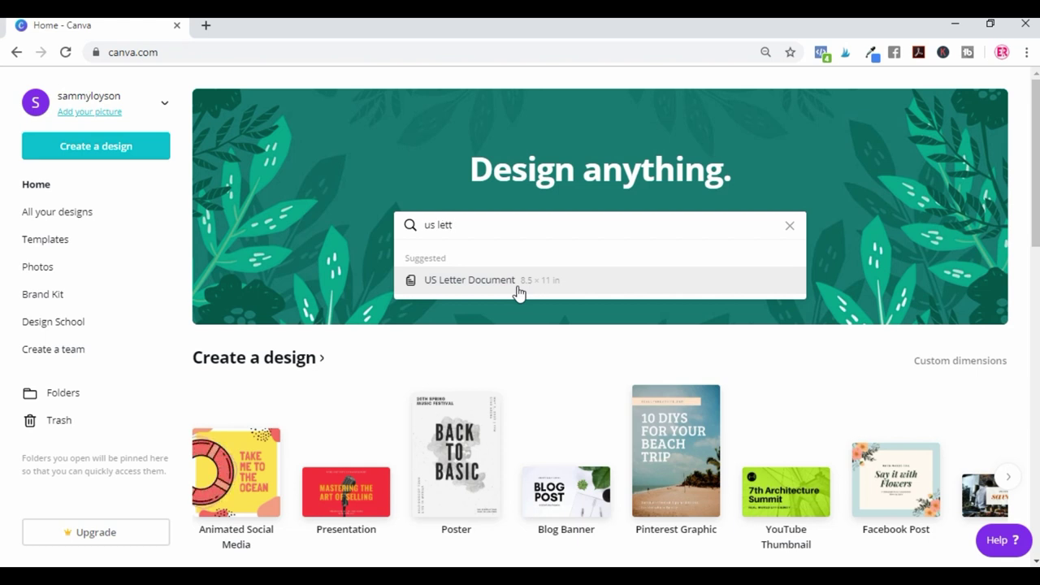
# Step: Start a custom-size design with 11 by 8.5 as dimensions and switch the unit to inches
pyautogui.click(970, 366)
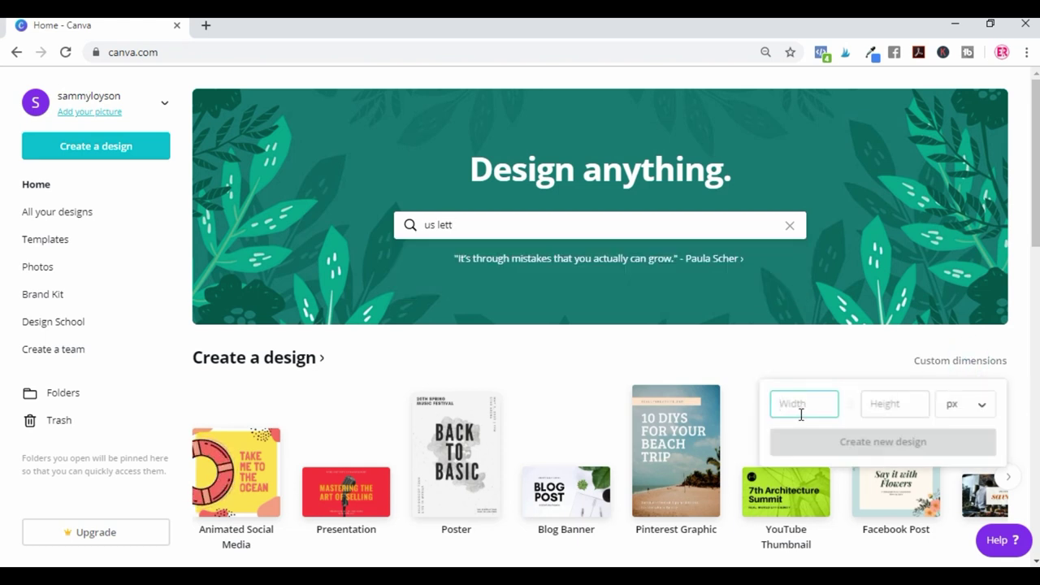
pyautogui.write('11')
pyautogui.press('Tab')
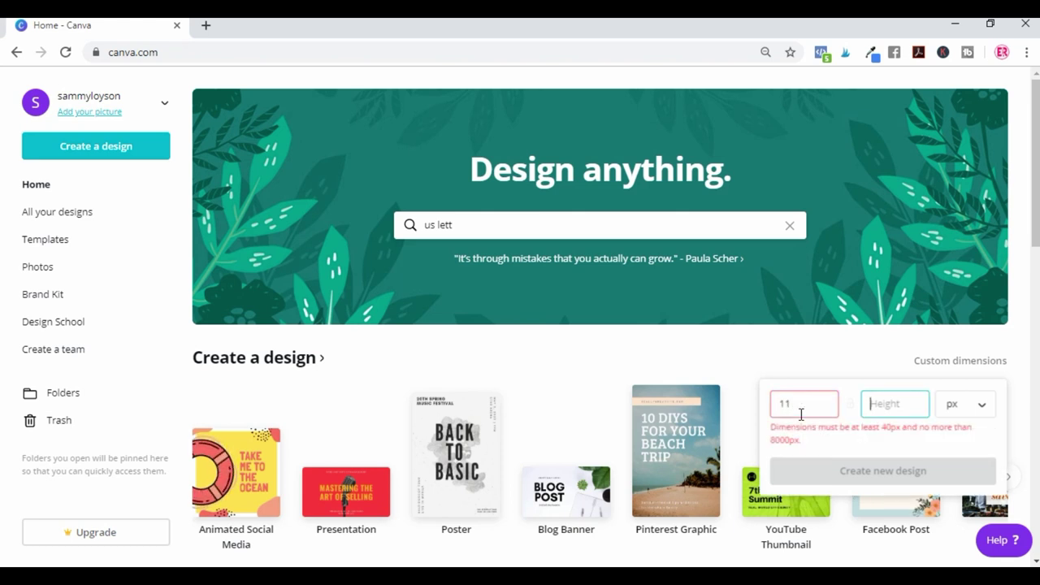
pyautogui.write('8.5')
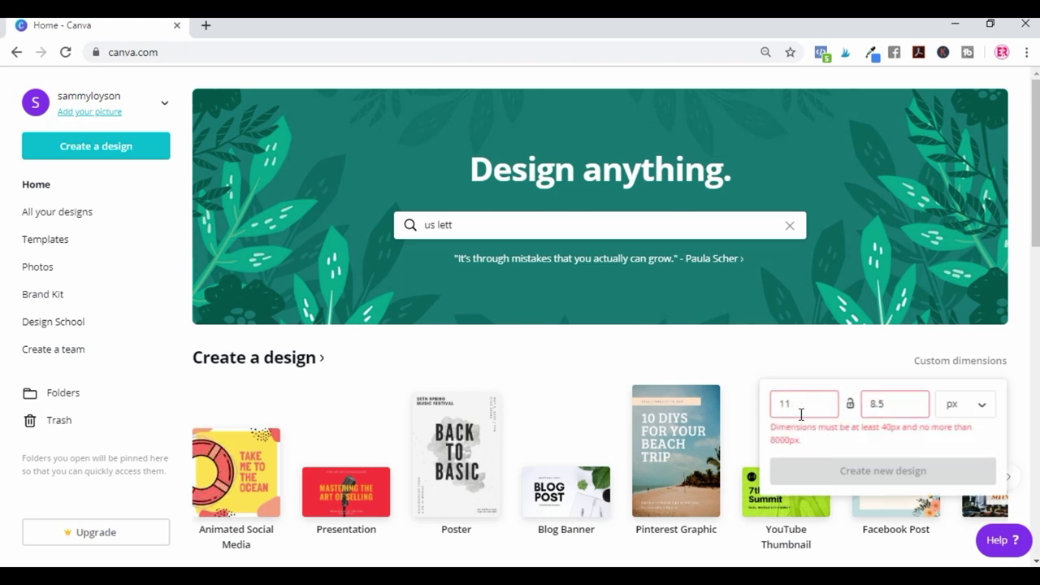
pyautogui.click(967, 406)
pyautogui.click(969, 433)
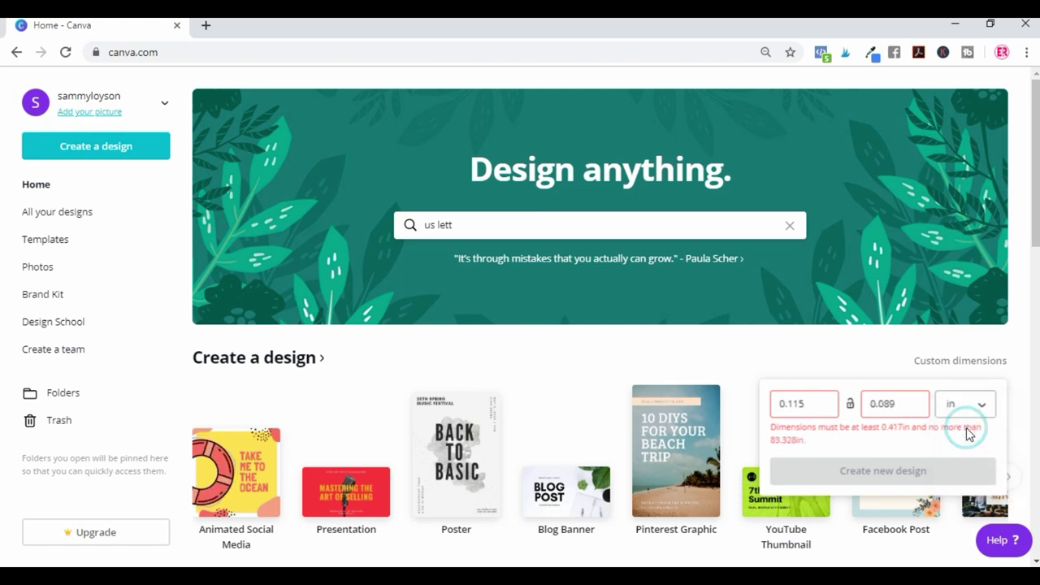
# Step: Set the custom size to 11 in wide by 8.5 in high and create the new design
pyautogui.click(814, 402)
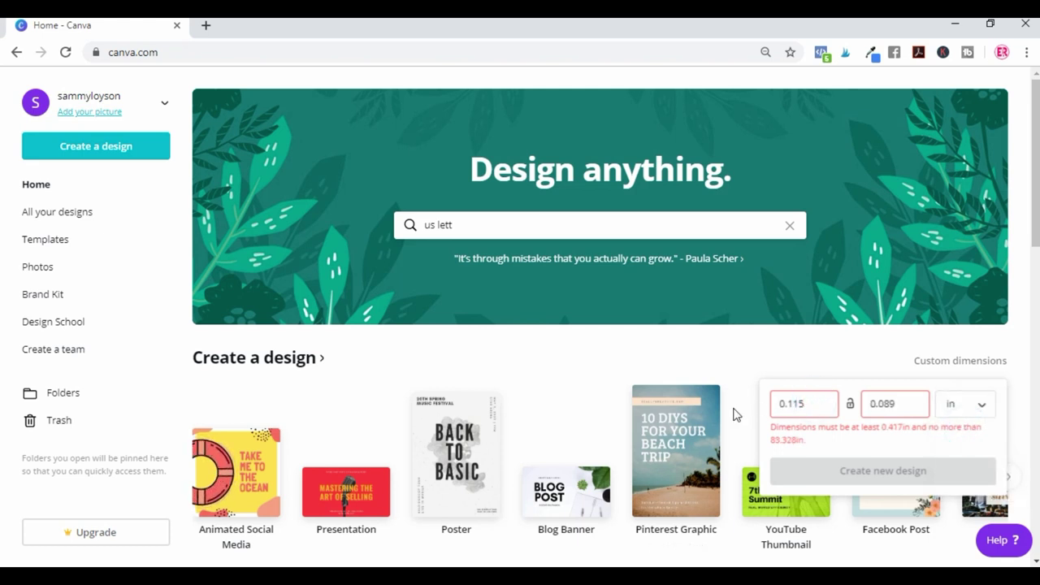
pyautogui.press('BackSpace')
pyautogui.press('BackSpace')
pyautogui.press('BackSpace')
pyautogui.press('BackSpace')
pyautogui.press('BackSpace')
pyautogui.write('11')
pyautogui.press('Tab')
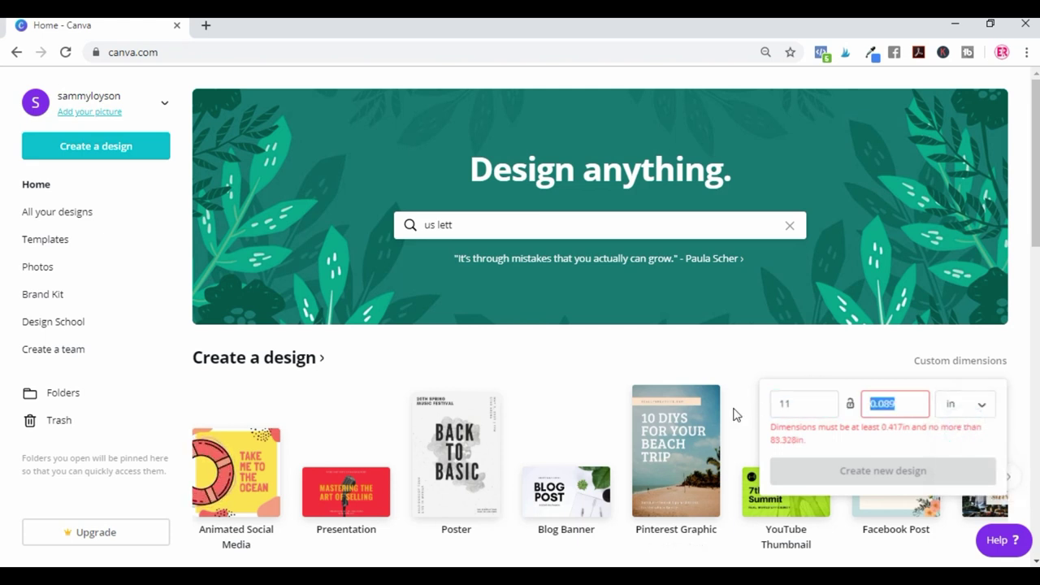
pyautogui.write('8.5')
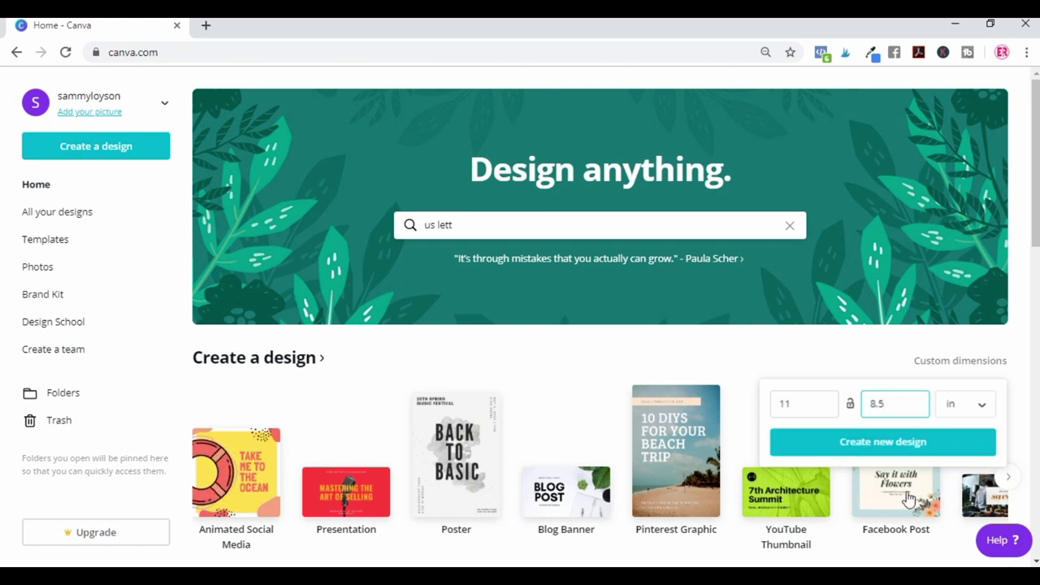
pyautogui.click(899, 450)
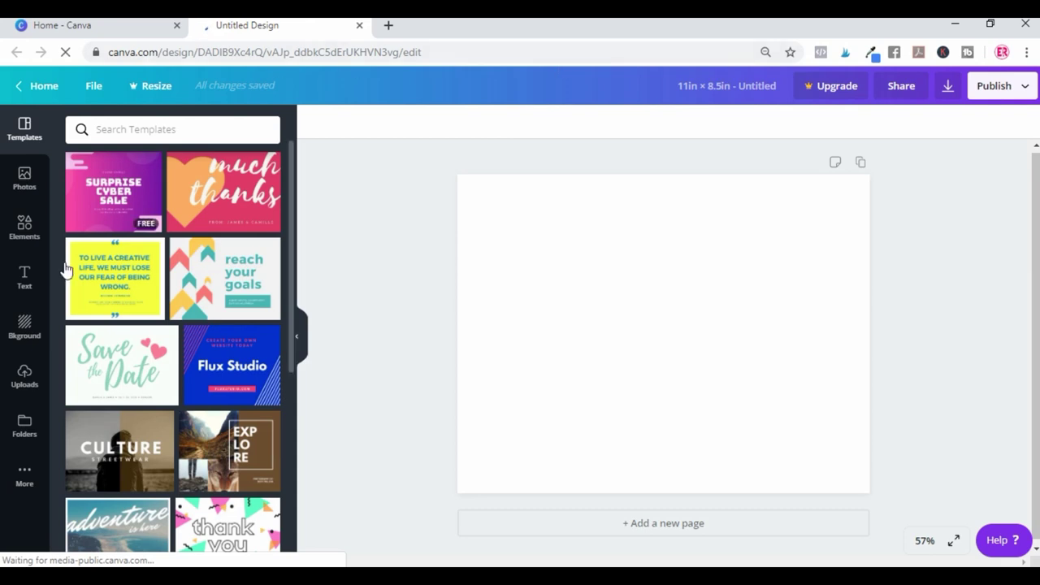
# Step: Upload the image file TOY STORY CHIP BAG AGE 4 from the TOY STORY folder
pyautogui.click(26, 381)
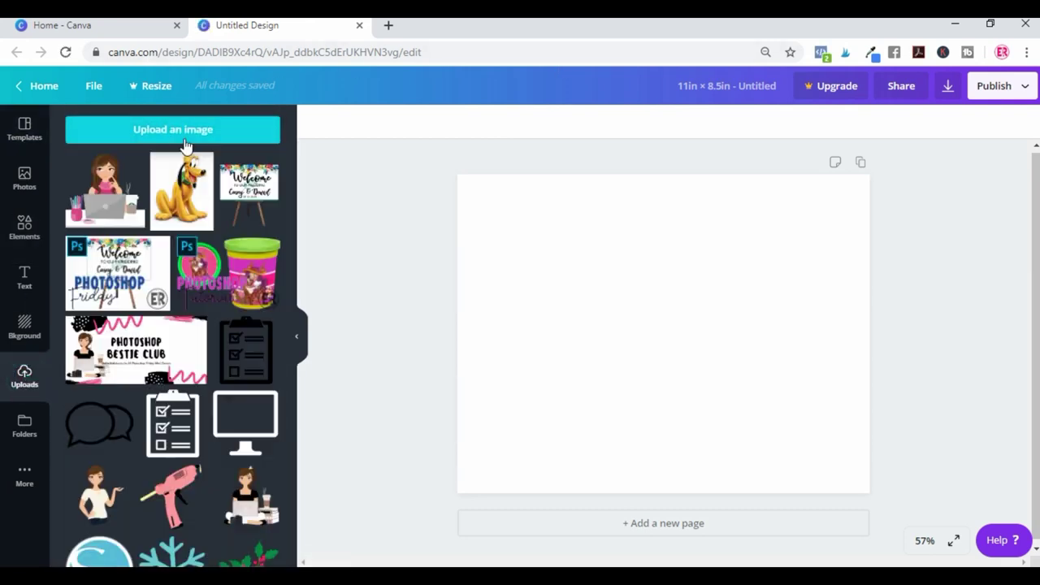
pyautogui.click(185, 143)
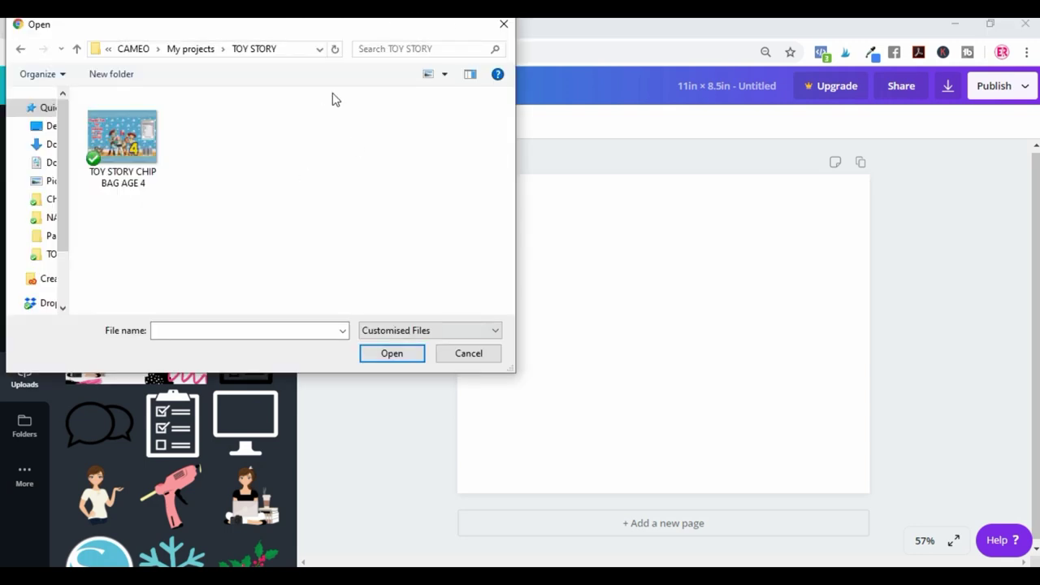
pyautogui.click(124, 150)
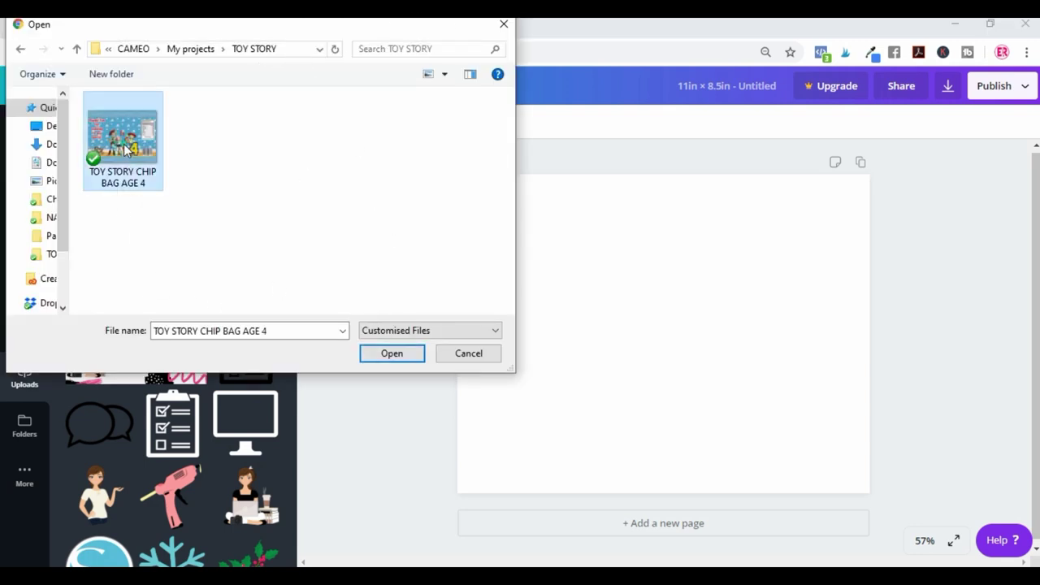
pyautogui.click(394, 356)
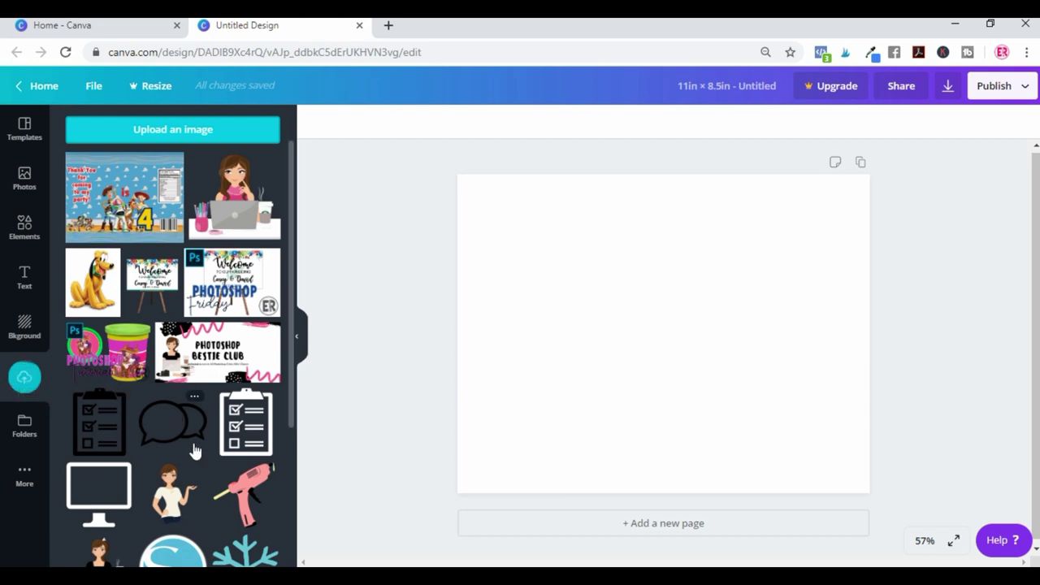
# Step: Place the uploaded chip bag image on the blank page and enlarge it to fill the whole page
pyautogui.click(138, 202)
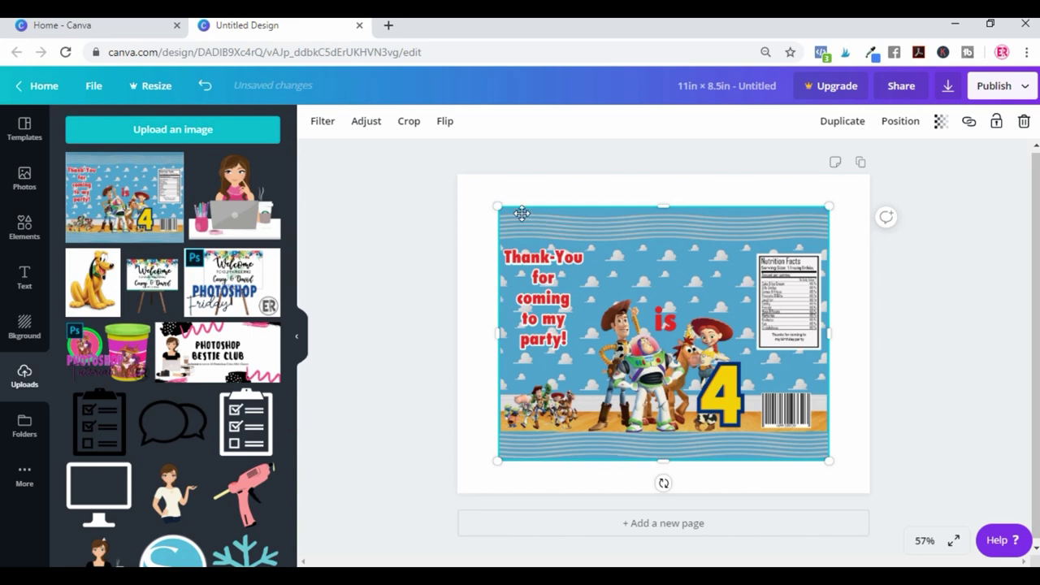
pyautogui.moveTo(496, 203); pyautogui.dragTo(457, 174)
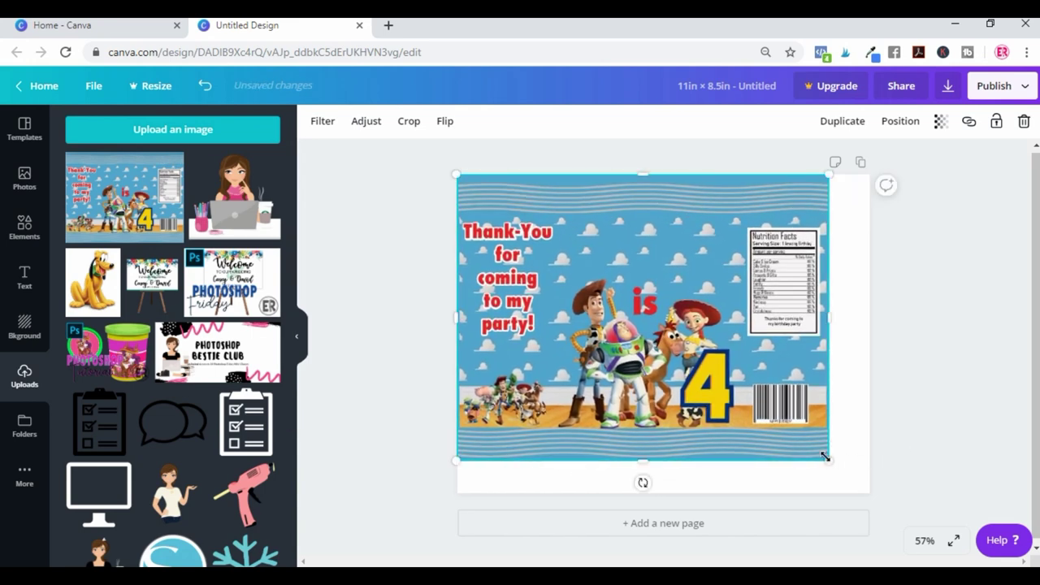
pyautogui.moveTo(829, 462); pyautogui.dragTo(869, 489)
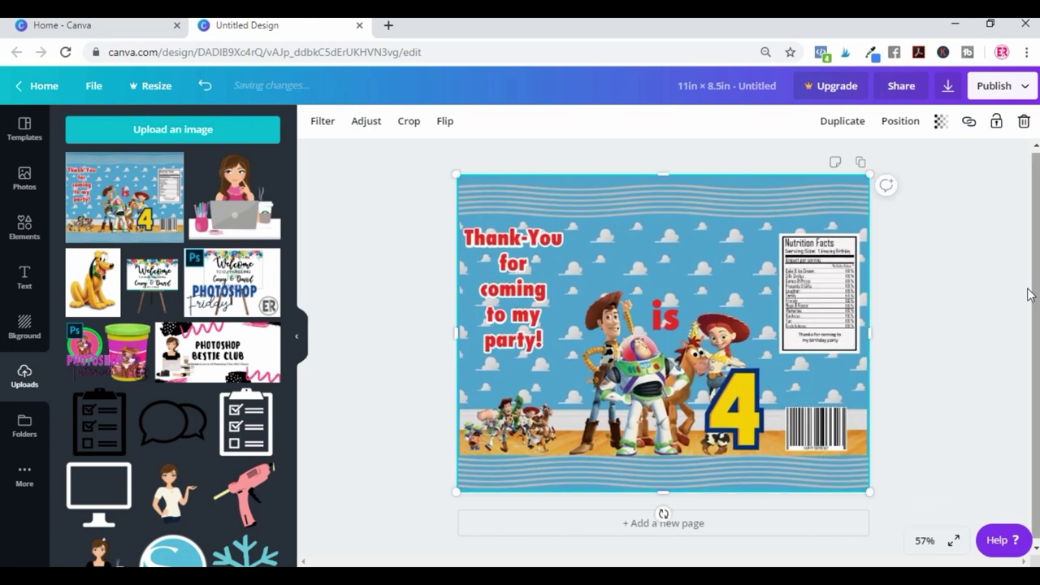
pyautogui.click(962, 263)
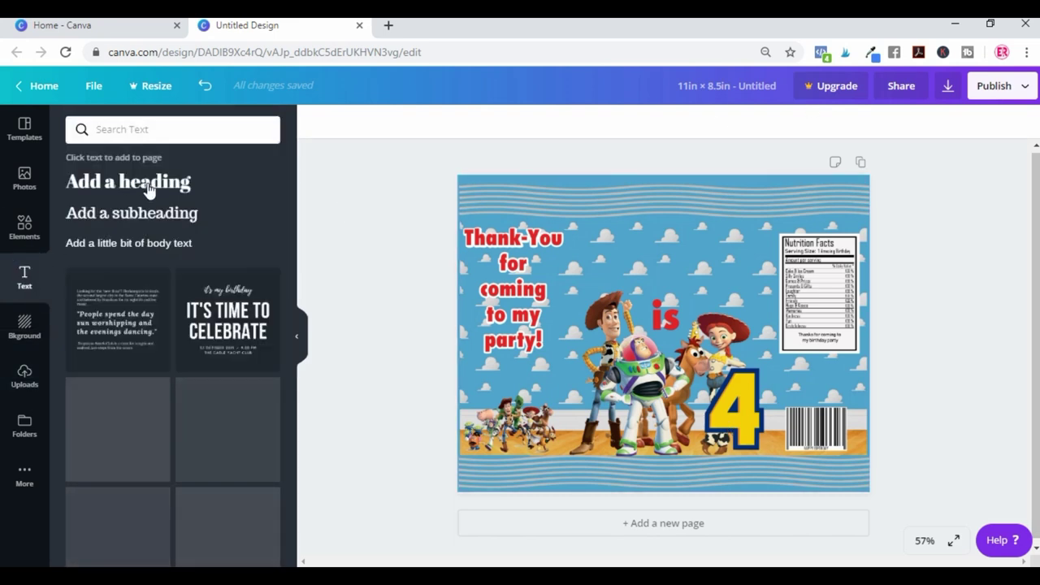
# Step: Add a heading to the page and set its font to Alegreya Sans SC Black
pyautogui.click(149, 188)
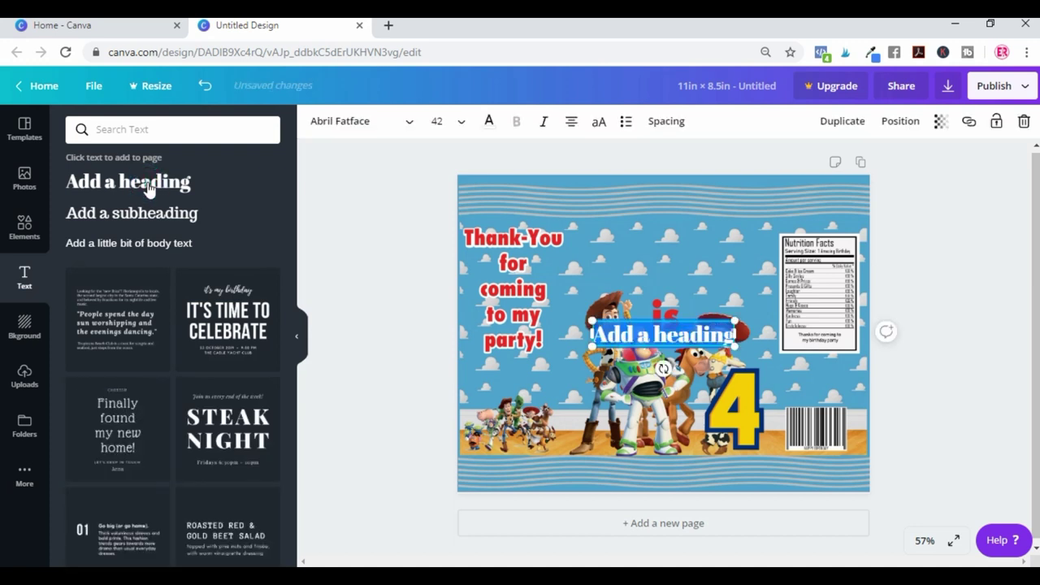
pyautogui.click(408, 123)
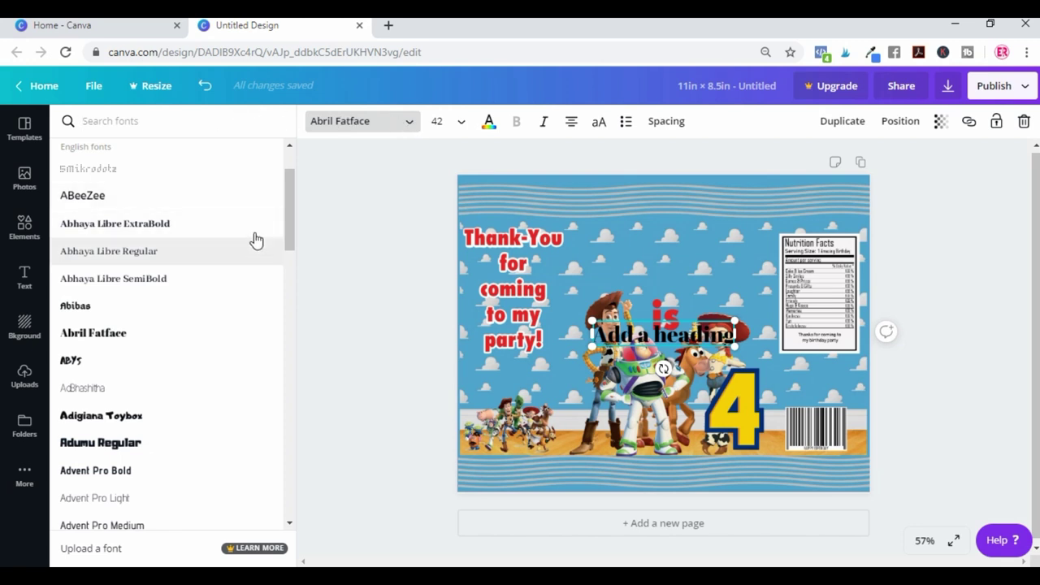
pyautogui.moveTo(290, 195); pyautogui.dragTo(287, 176)
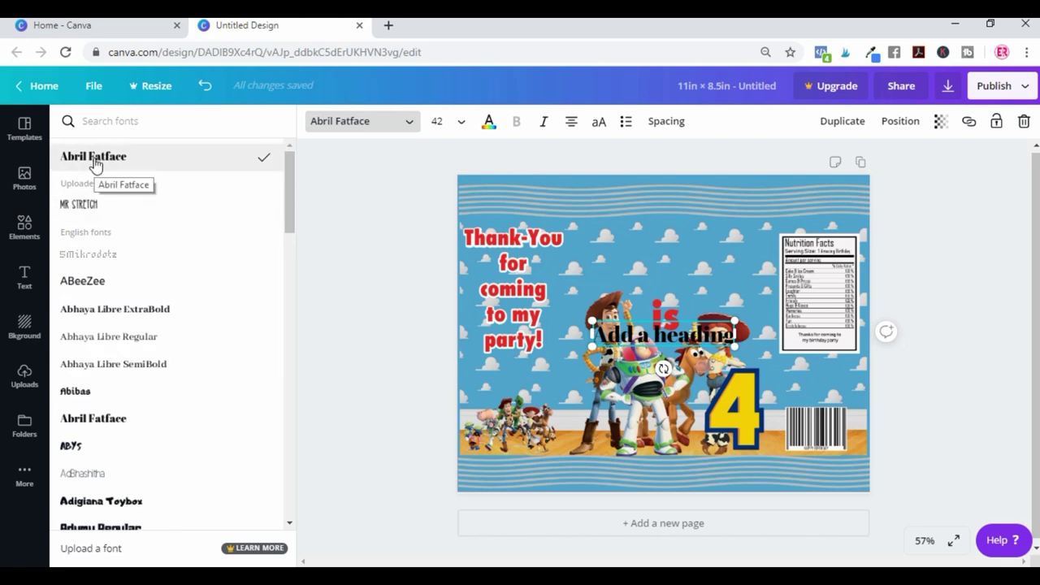
pyautogui.scroll(-3, 124, 221)
pyautogui.scroll(-3, 232, 293)
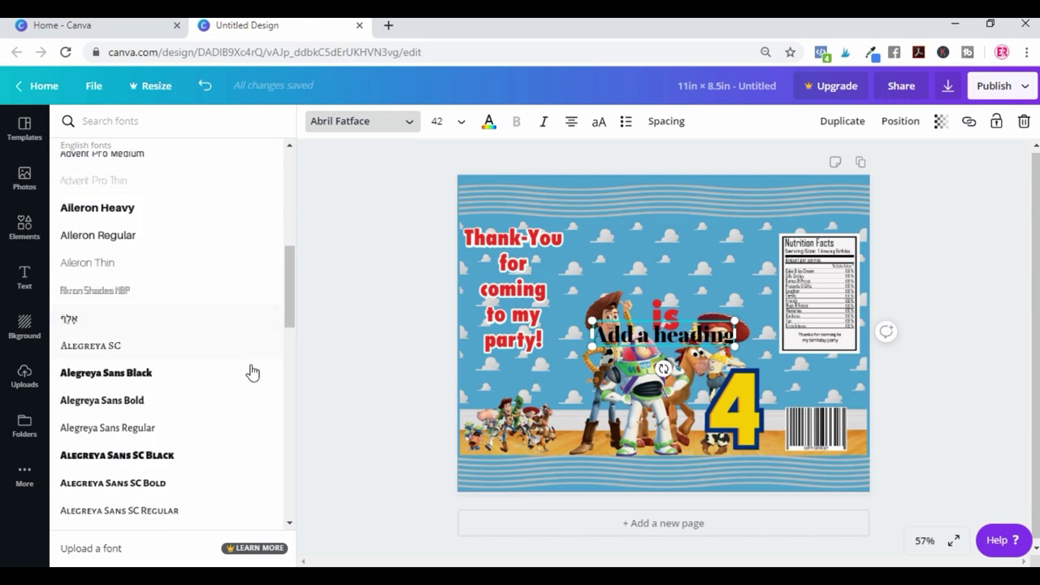
pyautogui.click(146, 460)
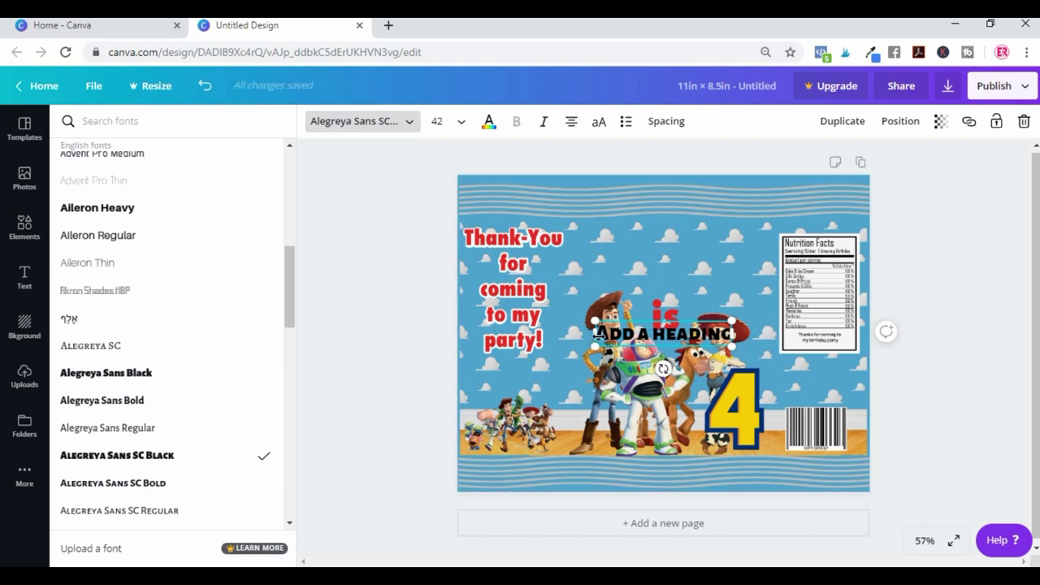
# Step: Replace the heading's placeholder text with the birthday child's first name
pyautogui.moveTo(597, 333); pyautogui.dragTo(665, 334)
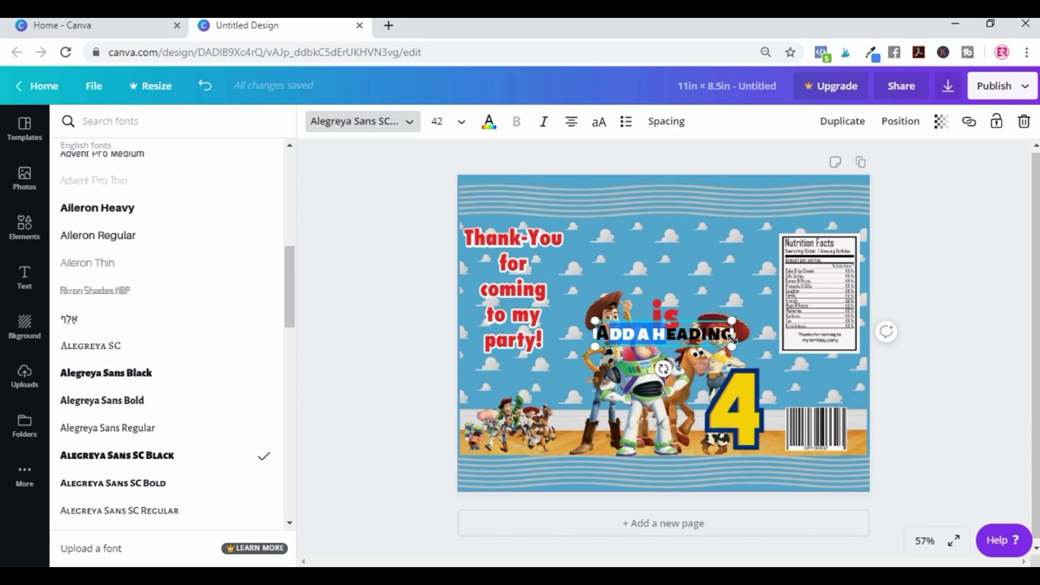
pyautogui.press('BackSpace')
pyautogui.press('Delete')
pyautogui.press('Delete')
pyautogui.press('Delete')
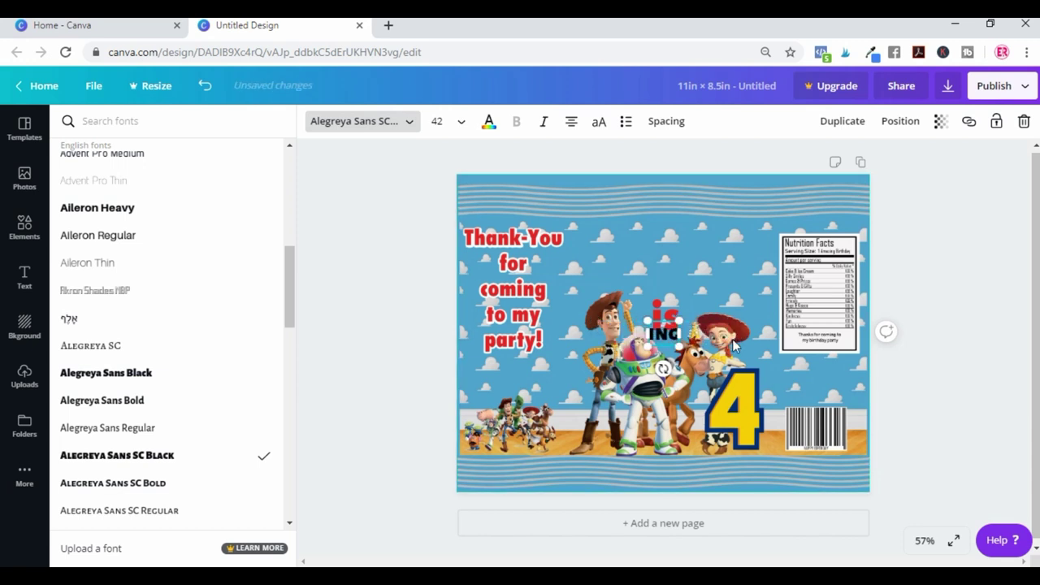
pyautogui.press('Delete')
pyautogui.press('Delete')
pyautogui.press('Delete')
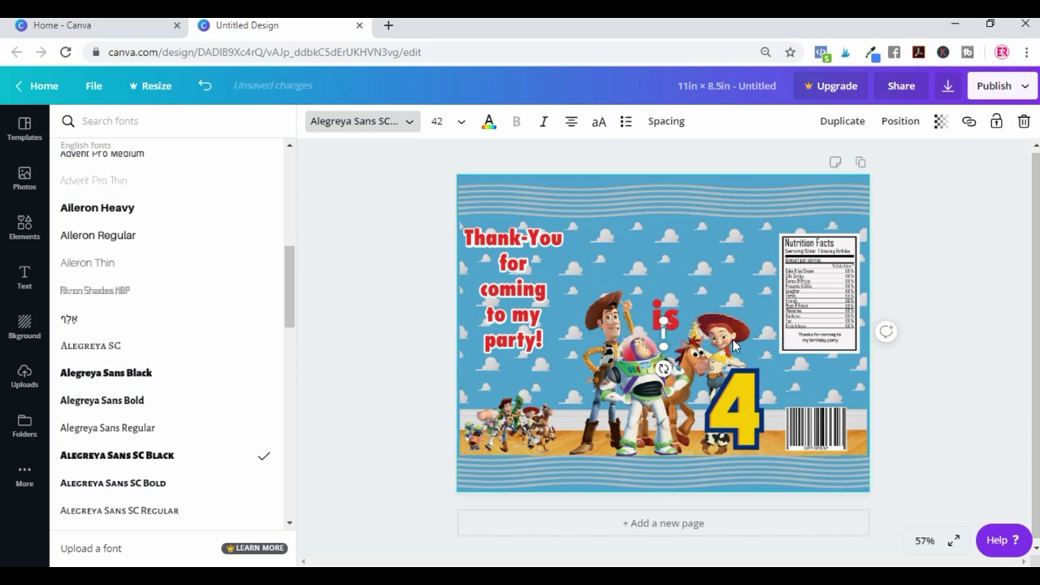
pyautogui.write('co')
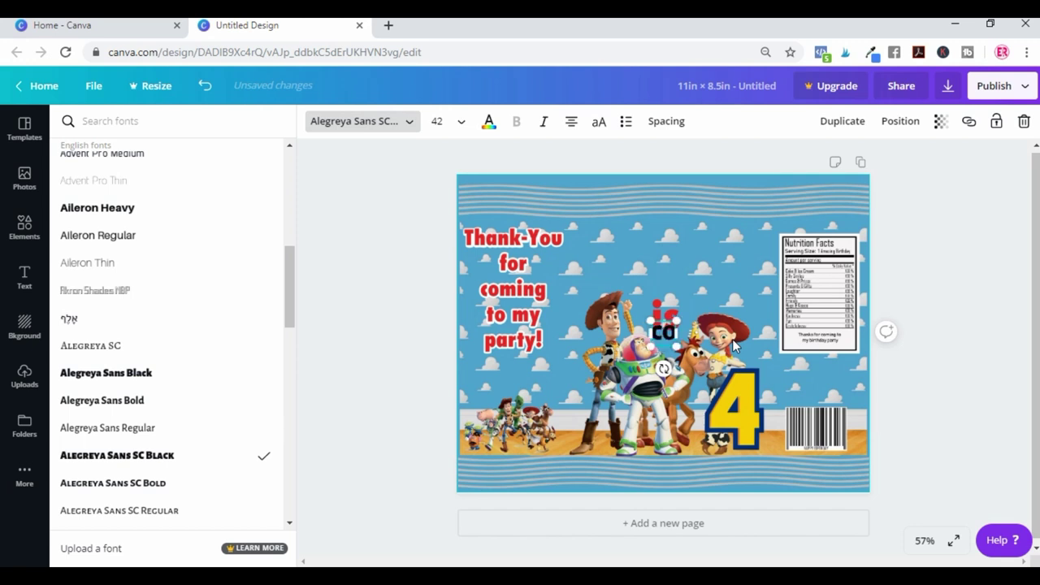
pyautogui.write('dy')
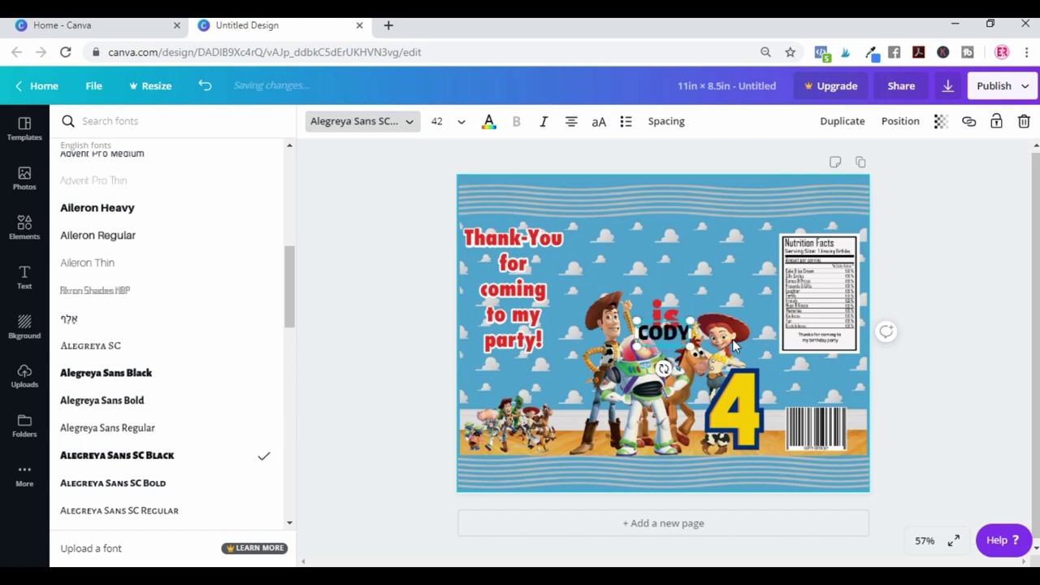
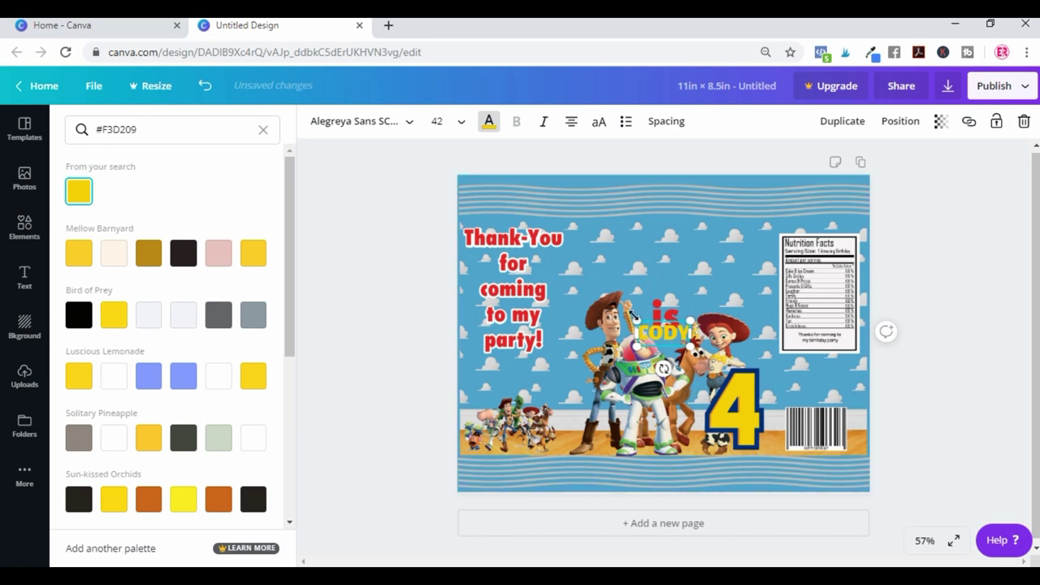
# Step: Enlarge the name text to size 151 and position it above the word "is", between the thank-you text and the nutrition label
pyautogui.moveTo(638, 345); pyautogui.dragTo(551, 424)
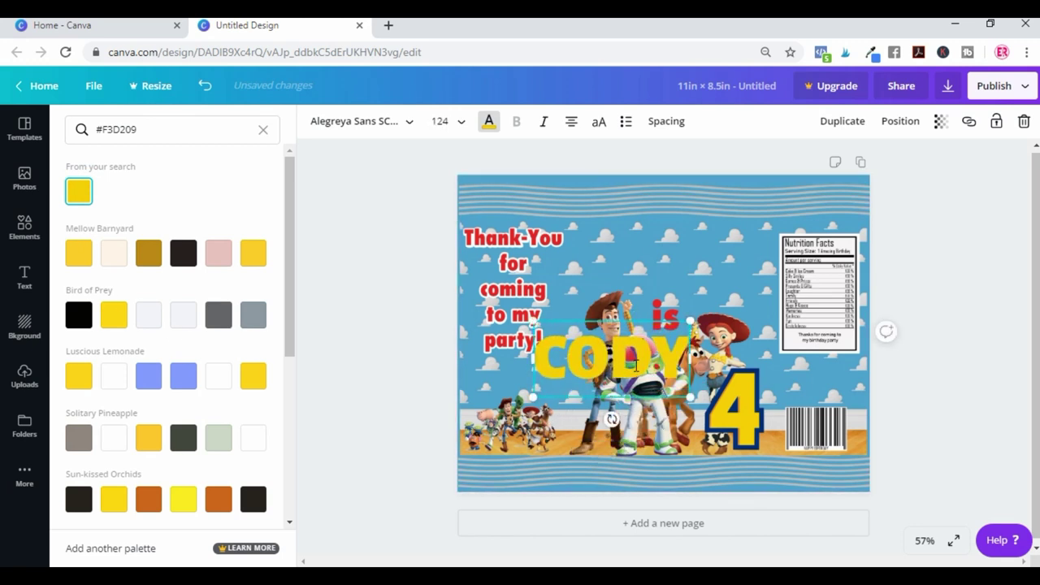
pyautogui.moveTo(632, 316); pyautogui.dragTo(679, 236)
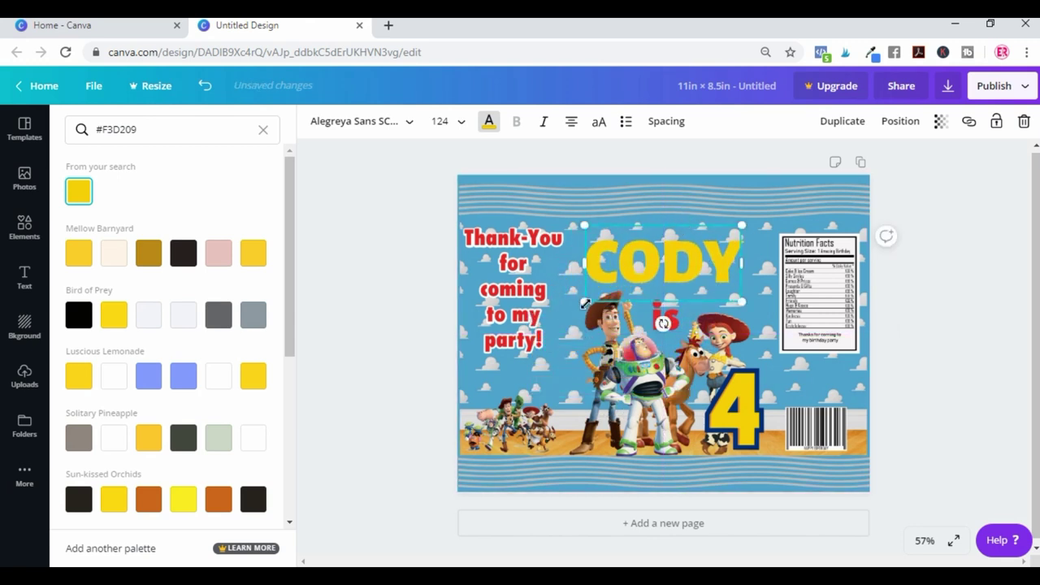
pyautogui.moveTo(584, 303); pyautogui.dragTo(577, 309)
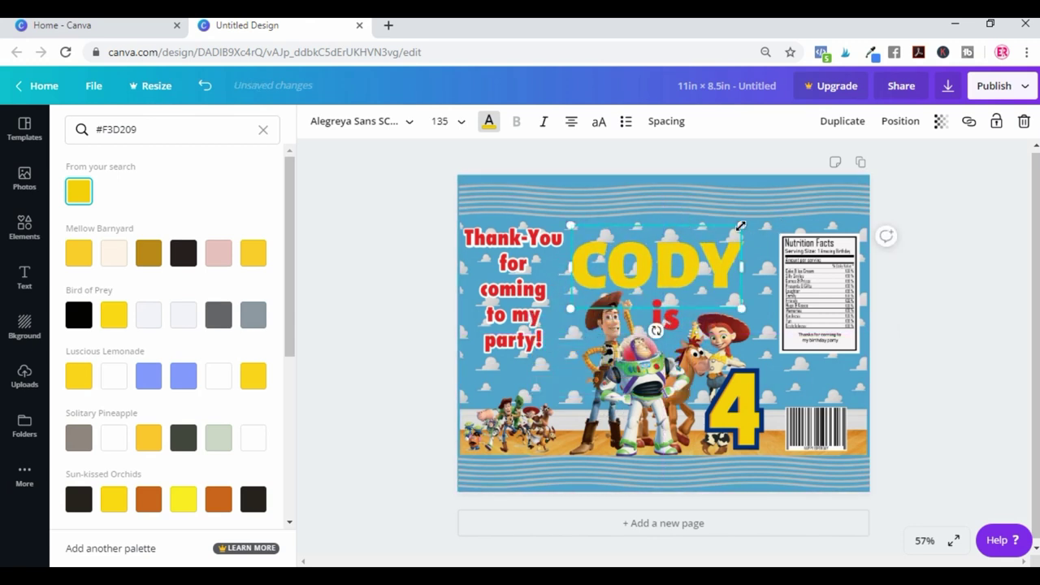
pyautogui.moveTo(739, 225); pyautogui.dragTo(760, 217)
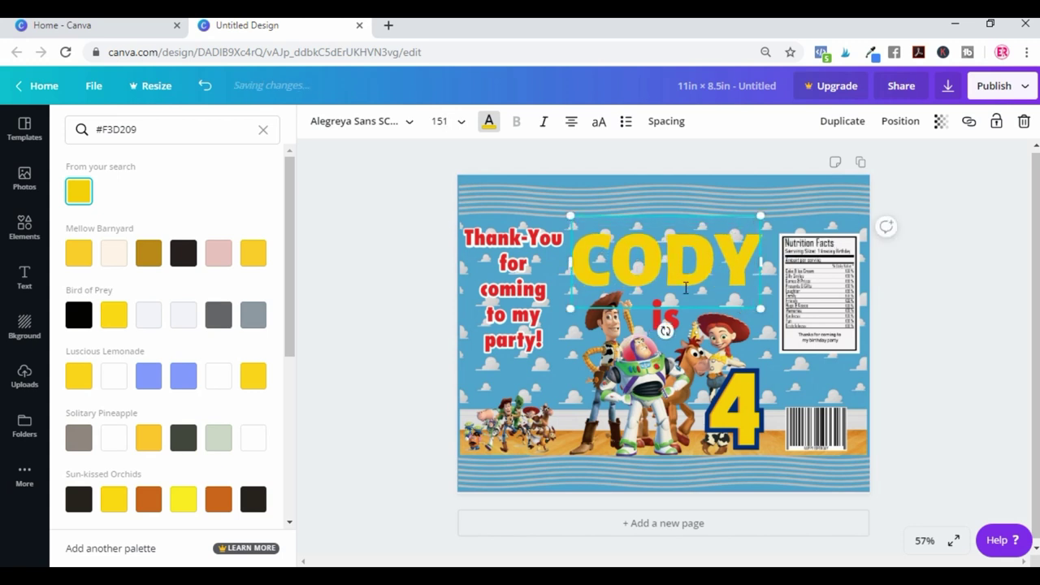
pyautogui.moveTo(686, 281); pyautogui.dragTo(696, 278)
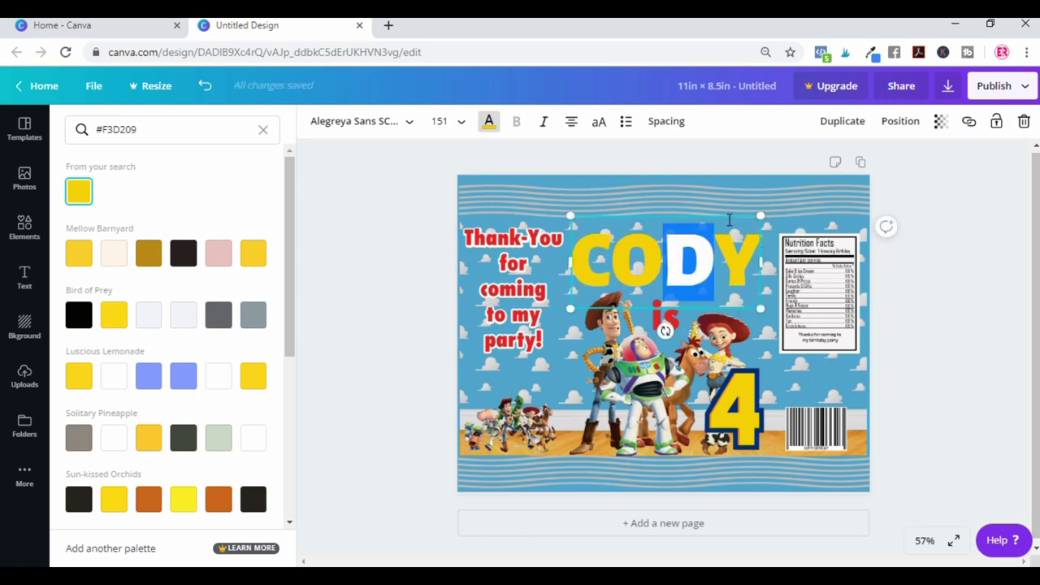
pyautogui.moveTo(730, 212); pyautogui.dragTo(738, 215)
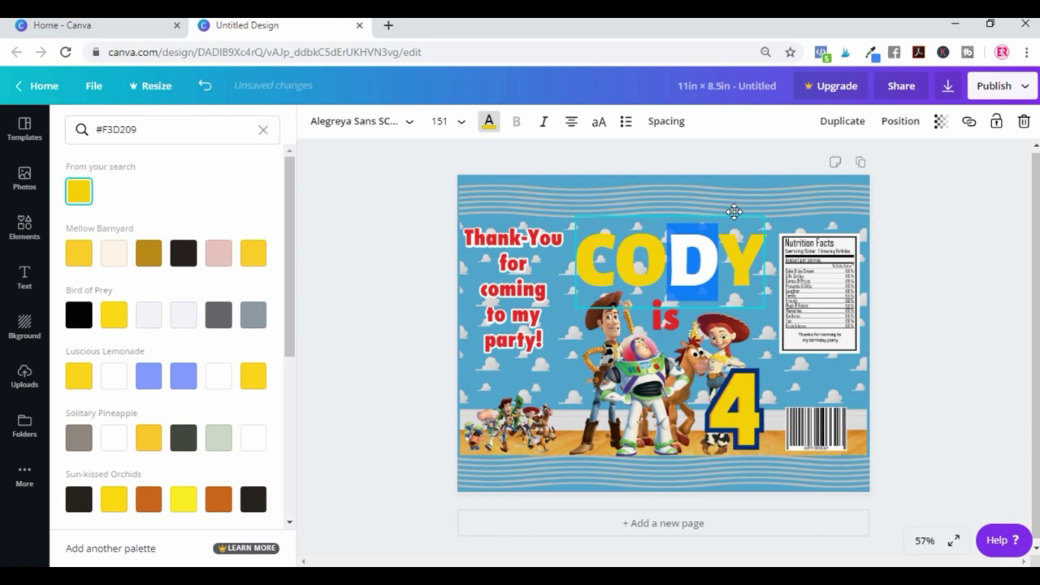
# Step: Duplicate the yellow name text and move the copy down below the original
pyautogui.click(957, 271)
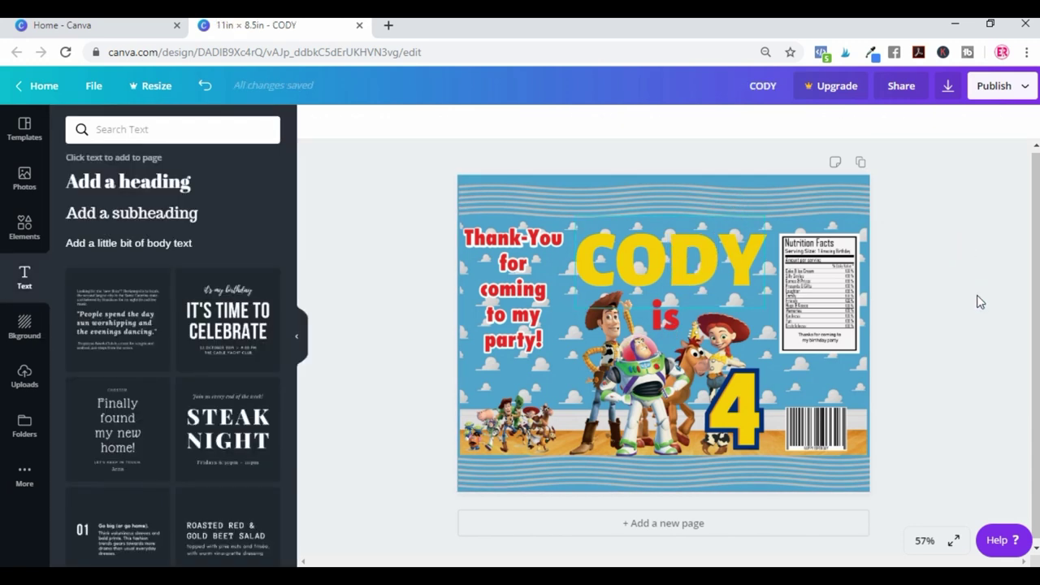
pyautogui.click(687, 218)
pyautogui.rightClick(687, 220)
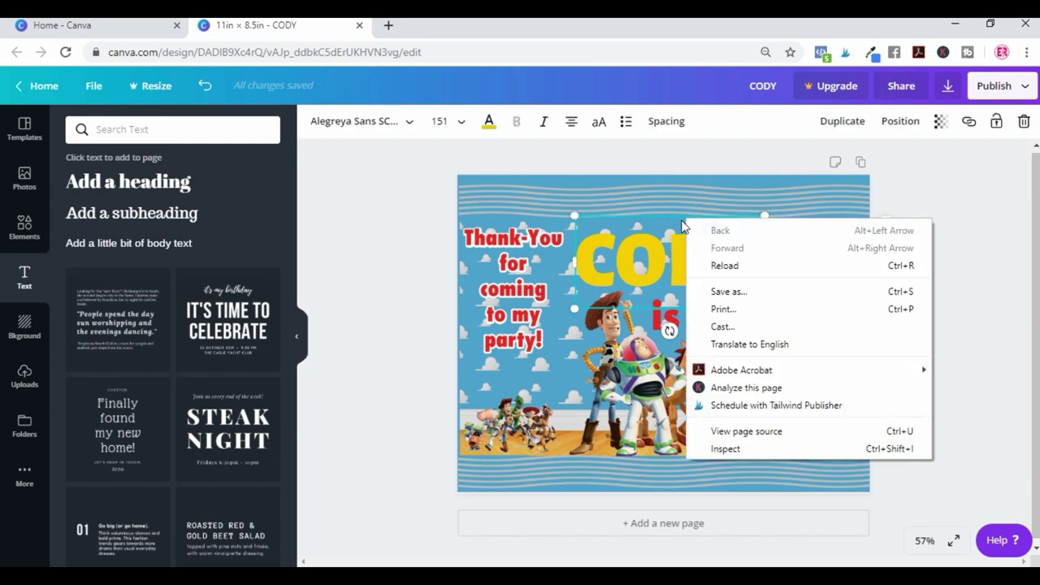
pyautogui.click(846, 124)
pyautogui.click(843, 122)
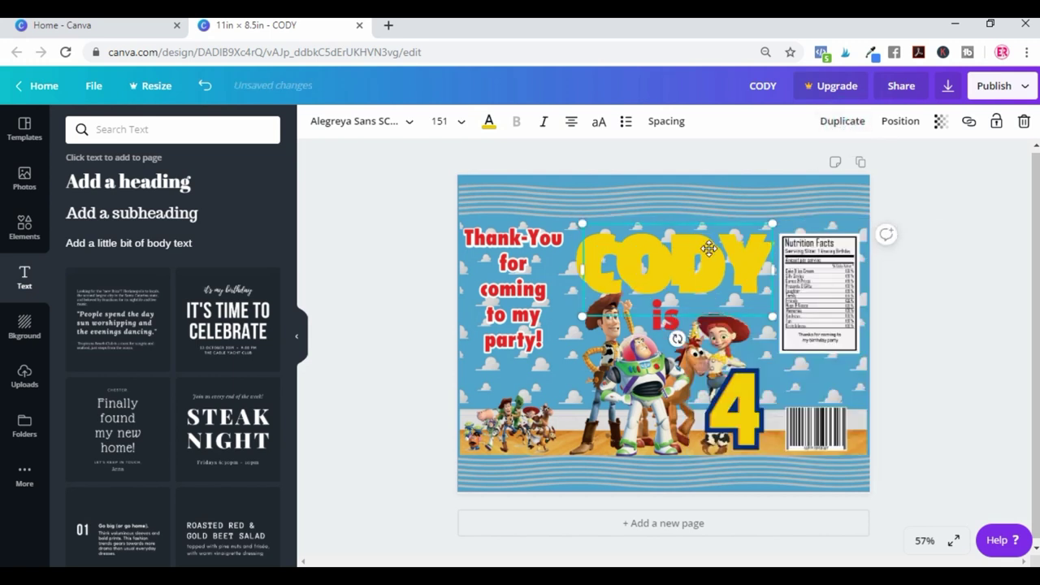
pyautogui.moveTo(709, 249); pyautogui.dragTo(707, 312)
# Step: Color the duplicated name navy blue with the hex code #052E79
pyautogui.click(490, 123)
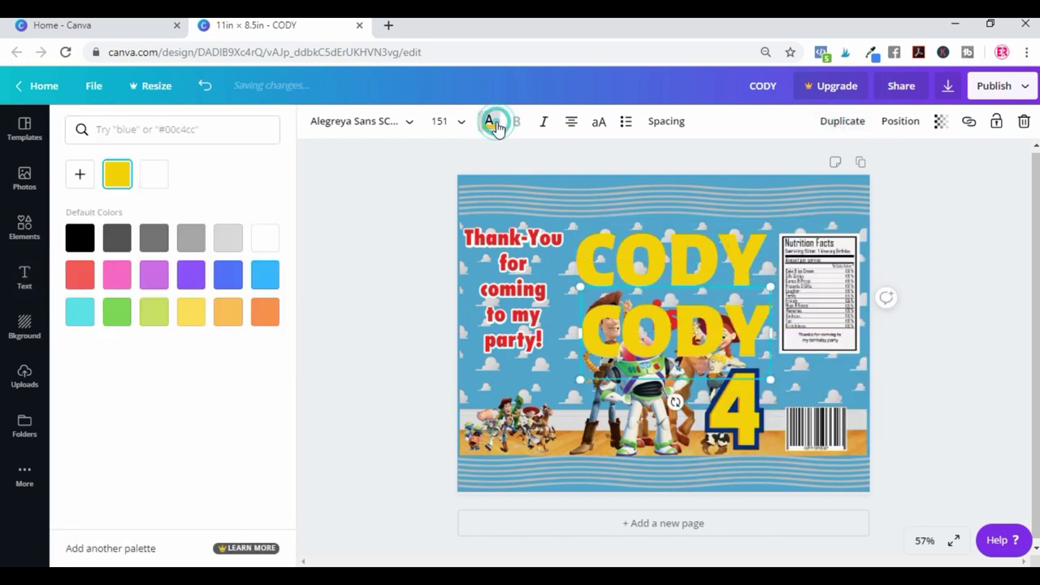
pyautogui.click(182, 142)
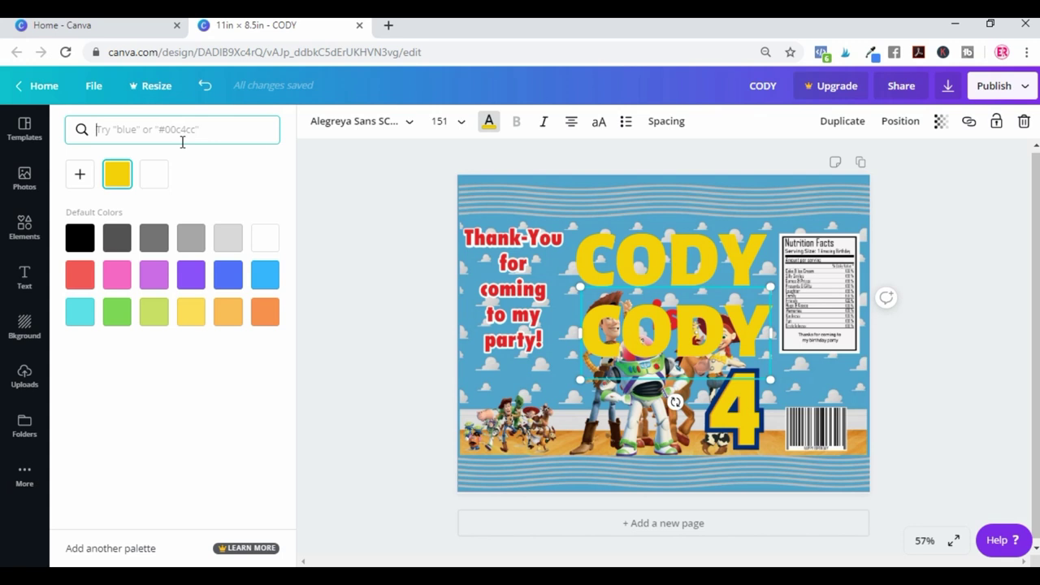
pyautogui.write('#')
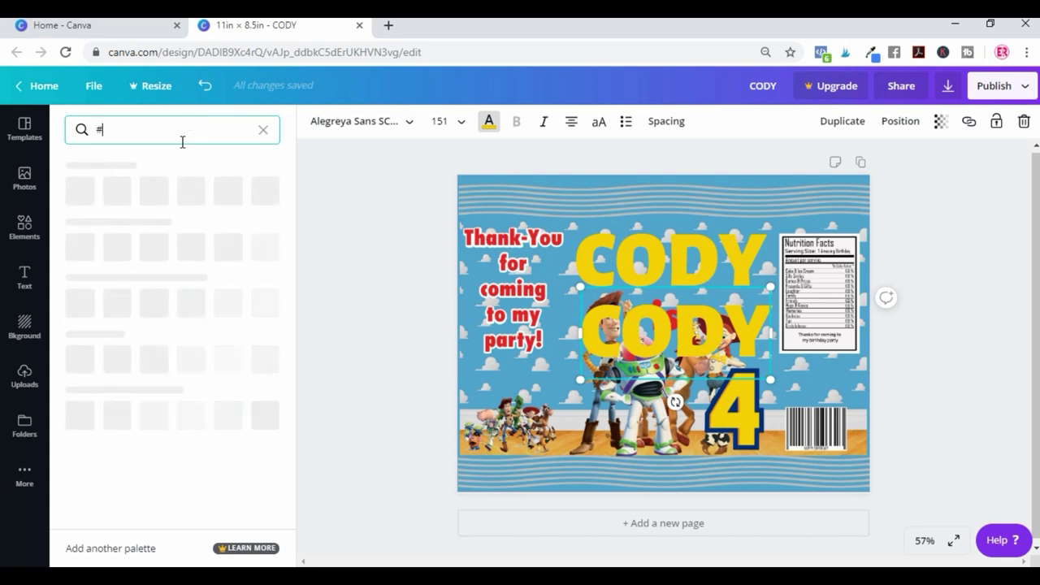
pyautogui.write('052E79')
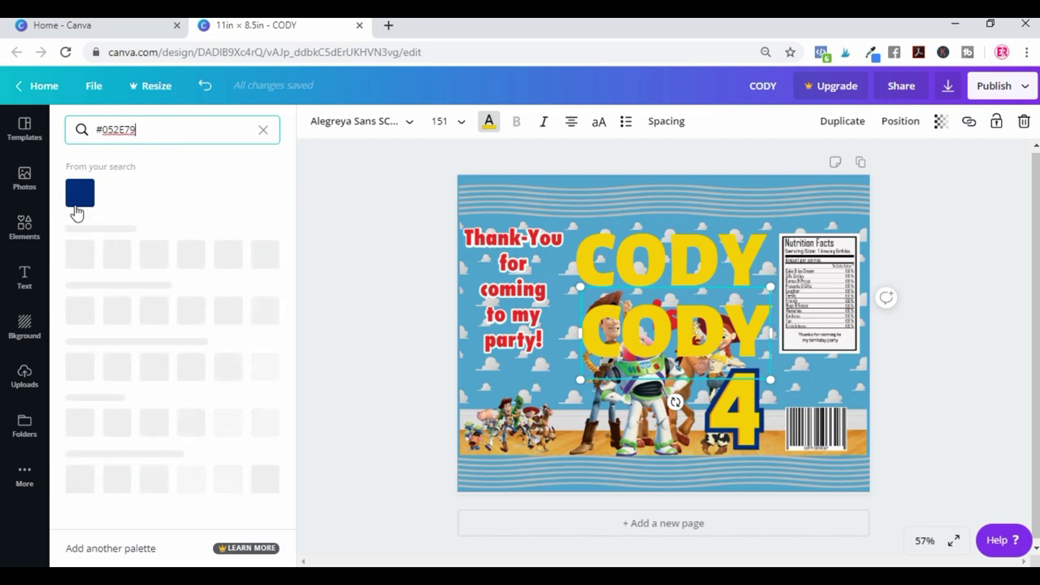
pyautogui.click(80, 193)
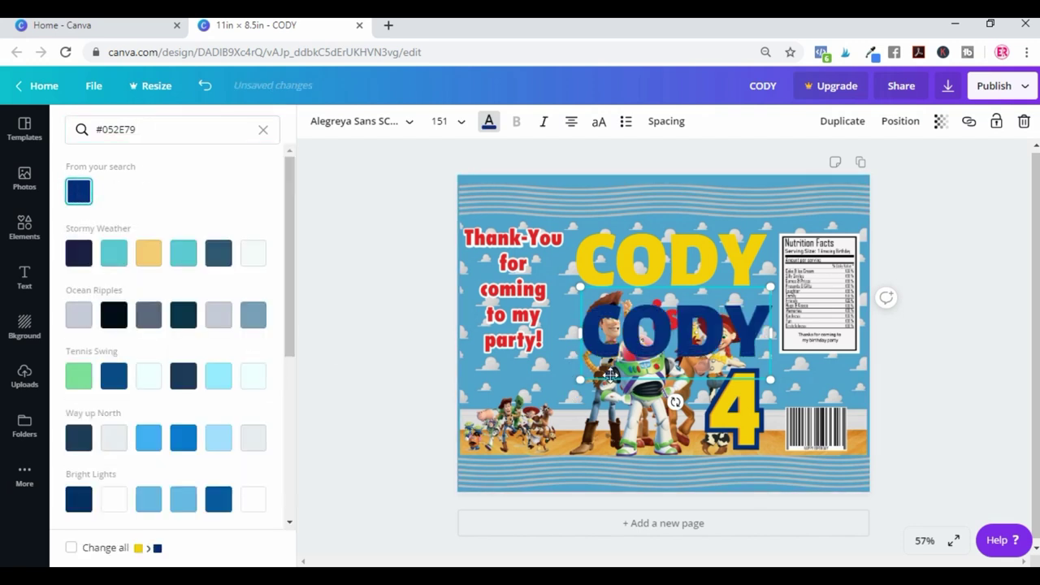
# Step: Enlarge the navy name copy to size 171 and place it over the yellow name
pyautogui.moveTo(579, 381); pyautogui.dragTo(567, 385)
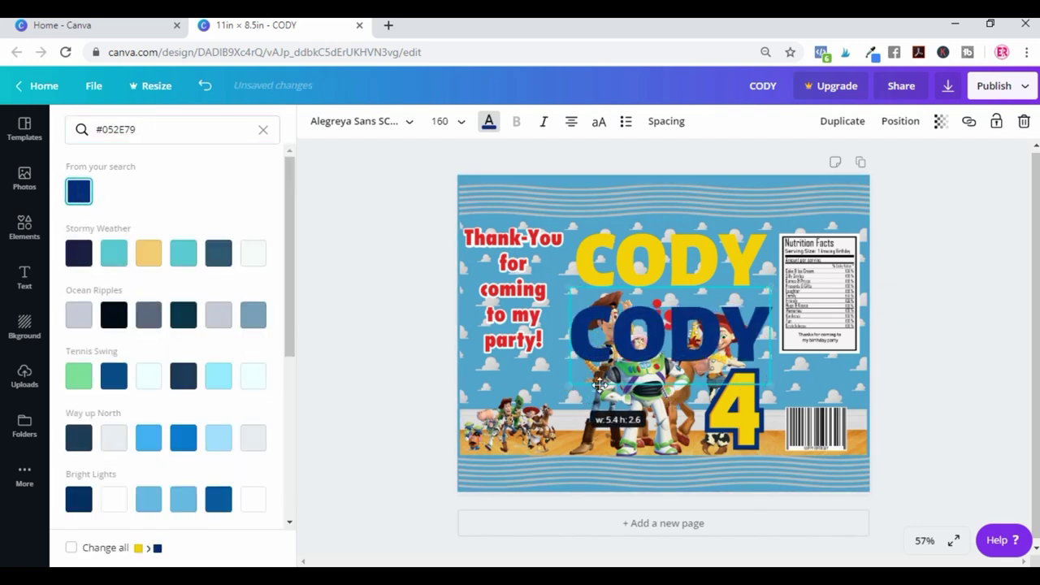
pyautogui.moveTo(692, 348); pyautogui.dragTo(696, 285)
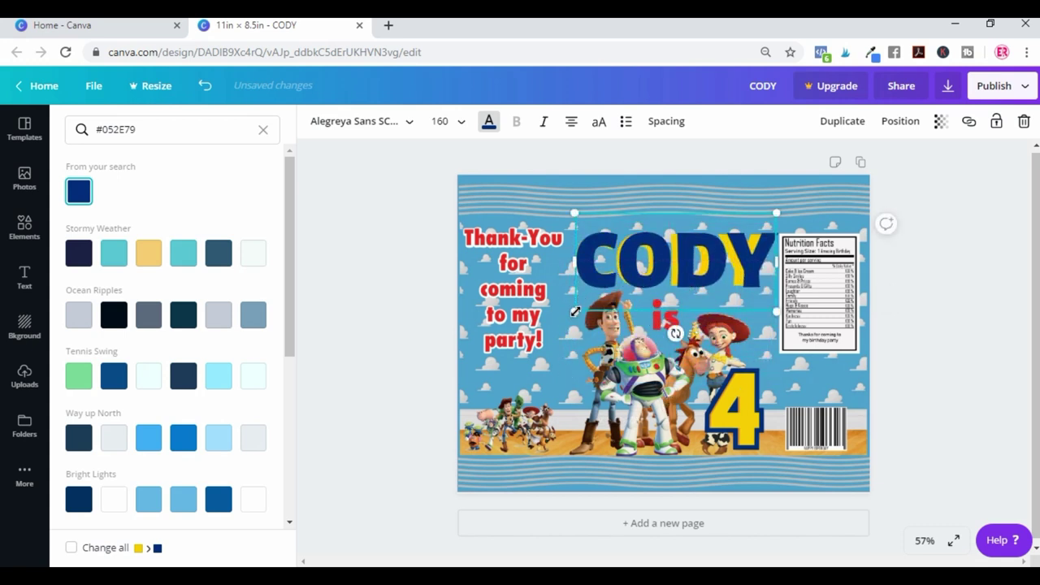
pyautogui.moveTo(574, 313); pyautogui.dragTo(562, 319)
pyautogui.moveTo(682, 283)
pyautogui.mouseDown()
pyautogui.moveTo(672, 282)
pyautogui.moveTo(688, 282)
pyautogui.mouseUp()
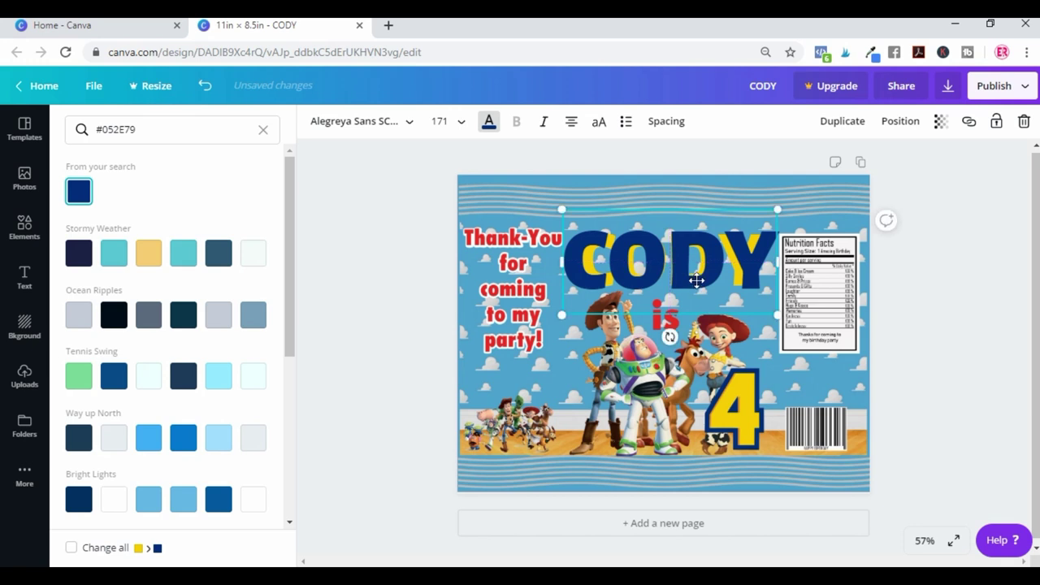
# Step: Send the navy name copy backward so it sits behind the yellow name
pyautogui.click(891, 127)
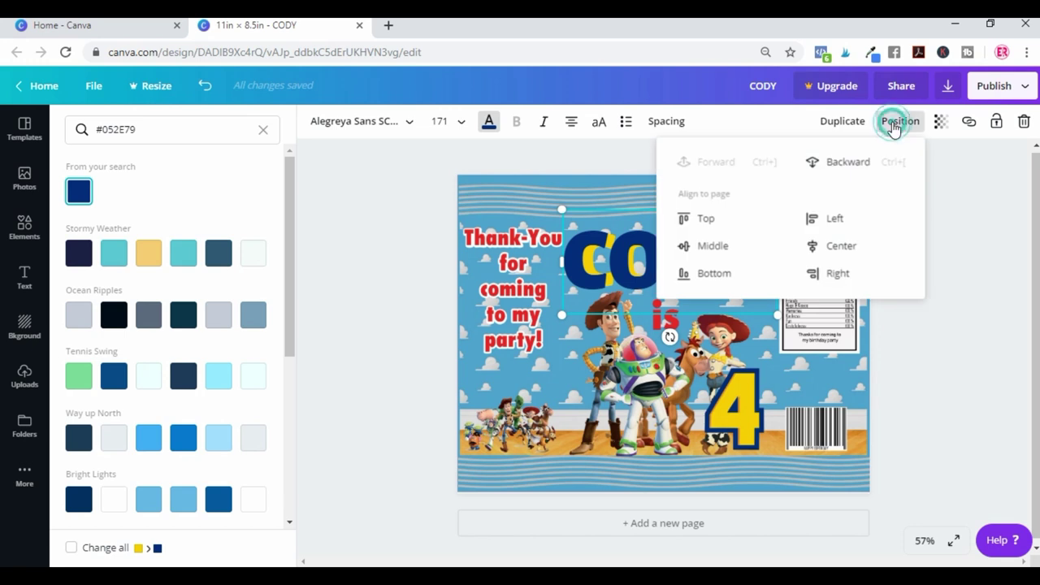
pyautogui.click(854, 162)
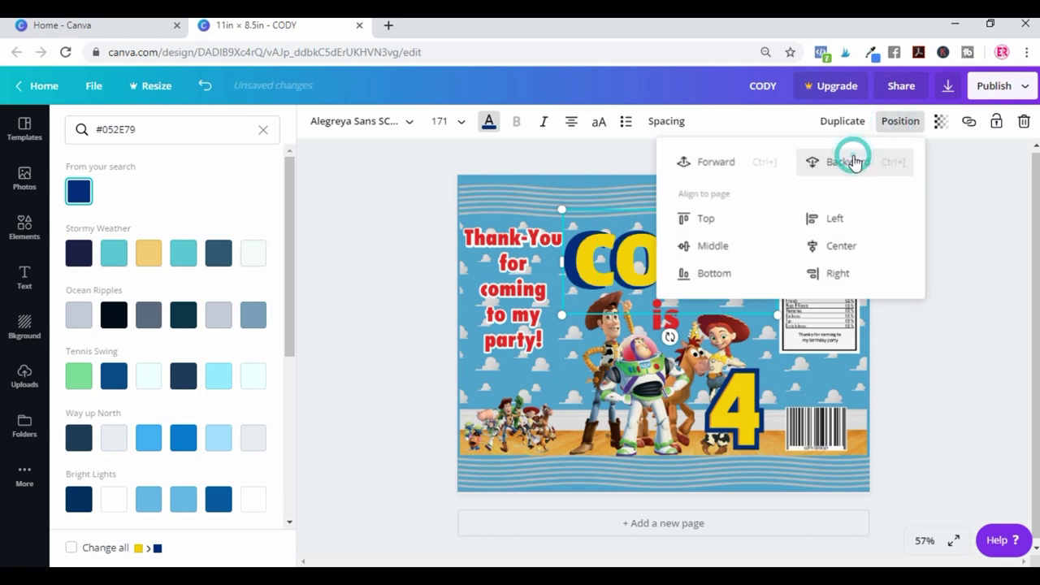
pyautogui.click(951, 357)
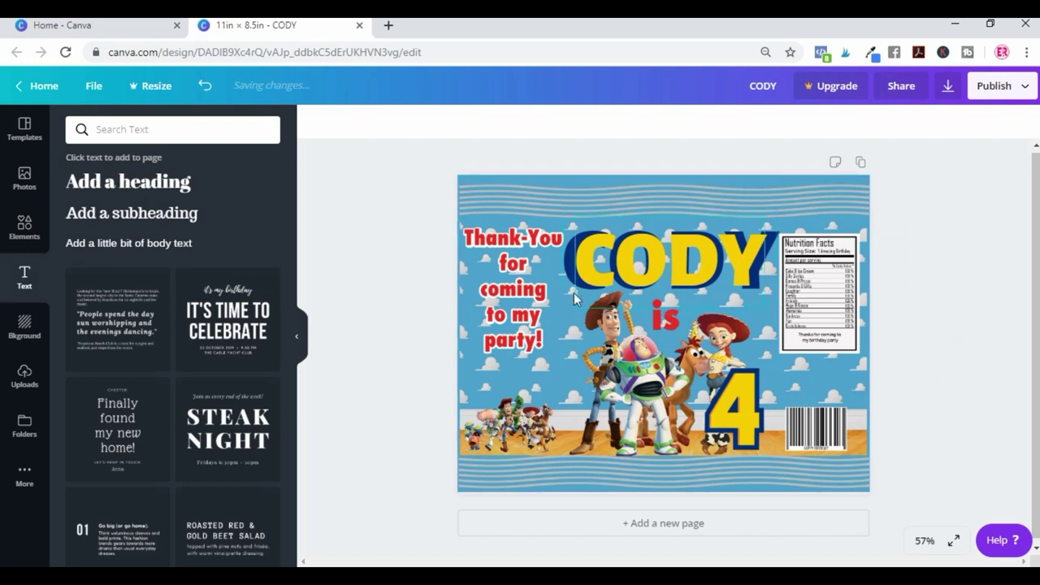
# Step: Shrink the navy name copy to size 152 so it forms an offset shadow behind the yellow name
pyautogui.click(574, 289)
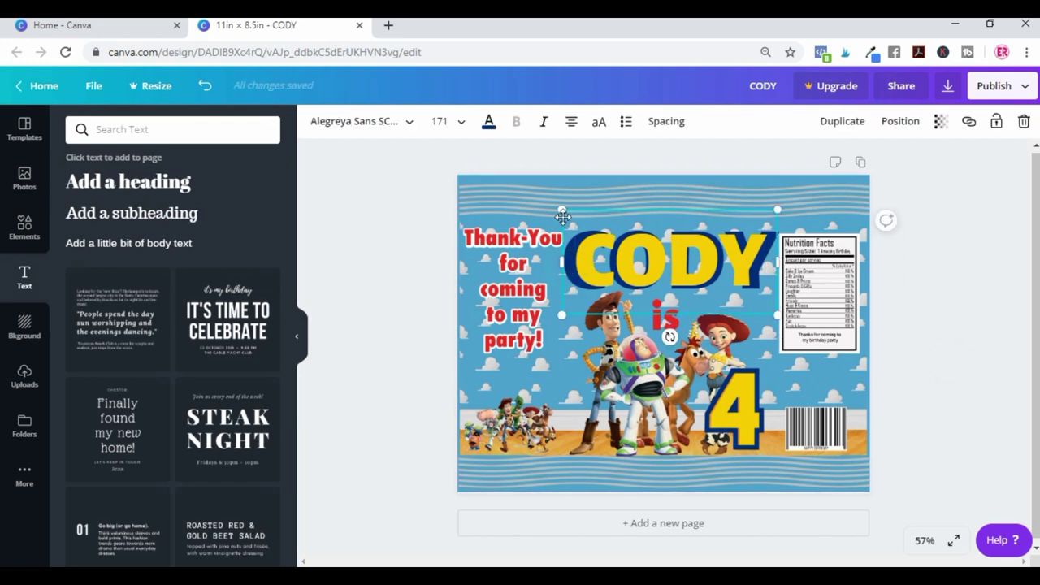
pyautogui.moveTo(564, 208); pyautogui.dragTo(581, 217)
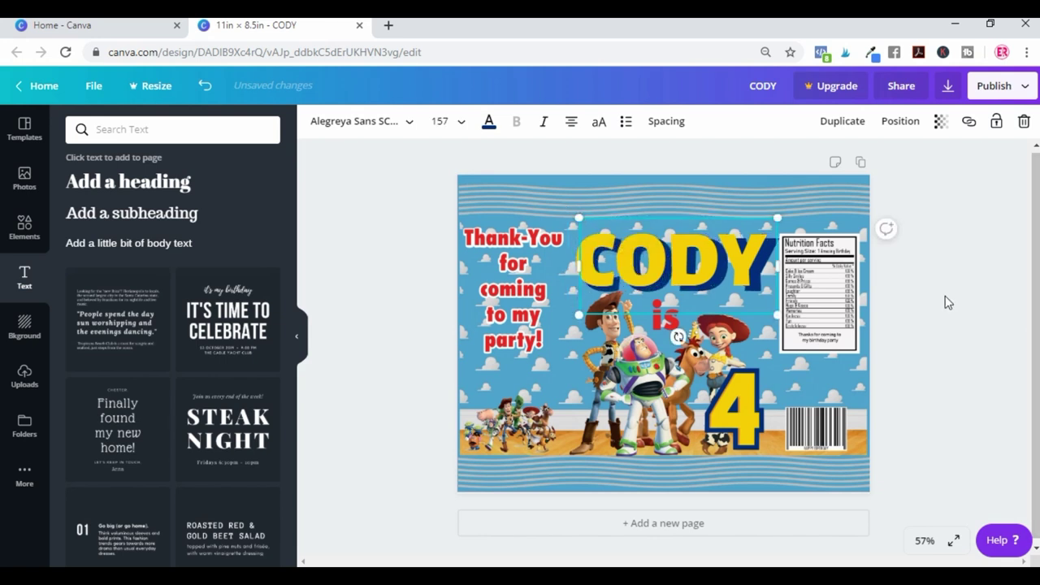
pyautogui.click(962, 293)
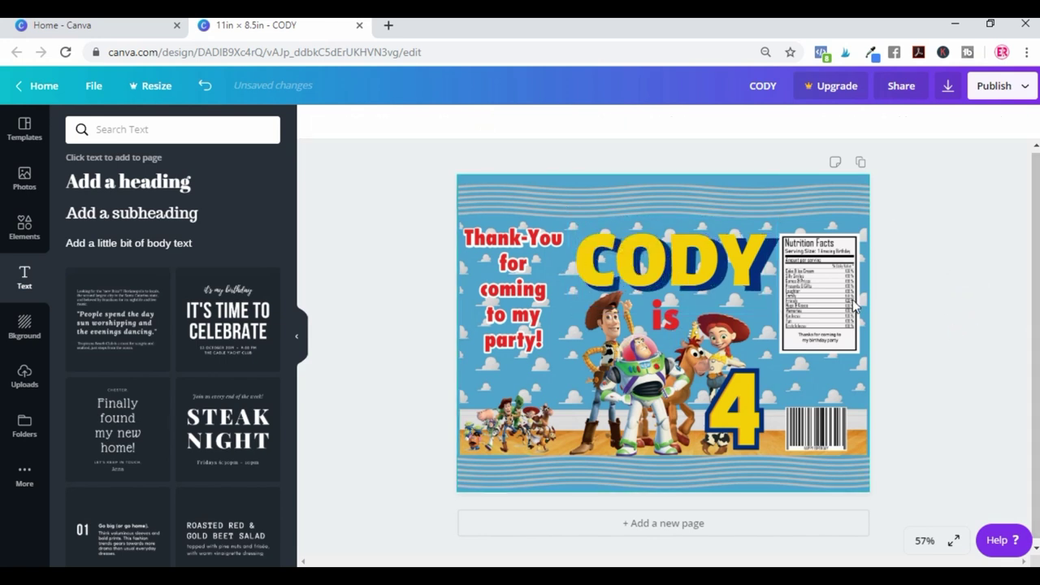
pyautogui.click(771, 256)
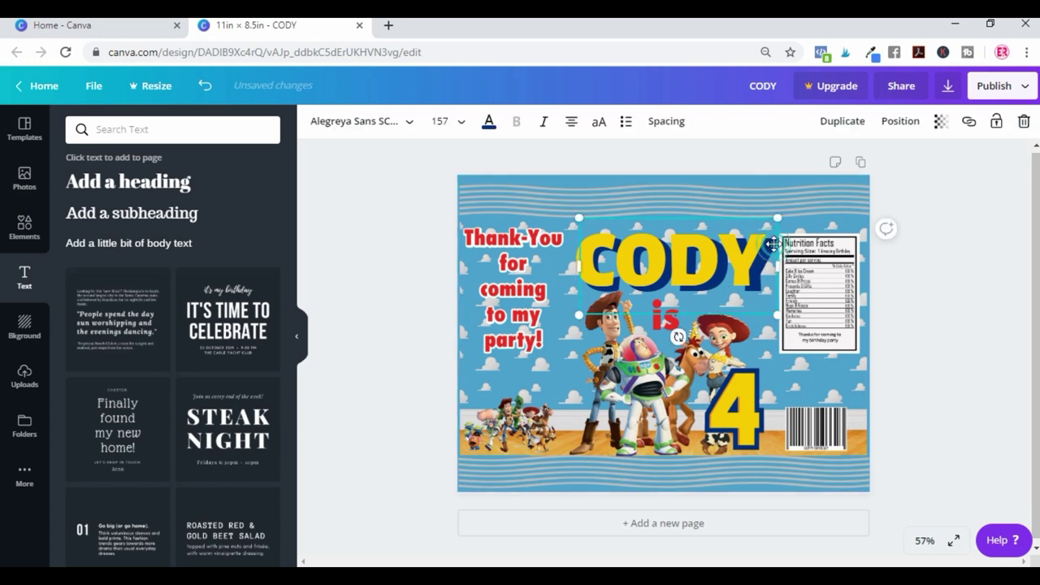
pyautogui.moveTo(777, 219); pyautogui.dragTo(774, 220)
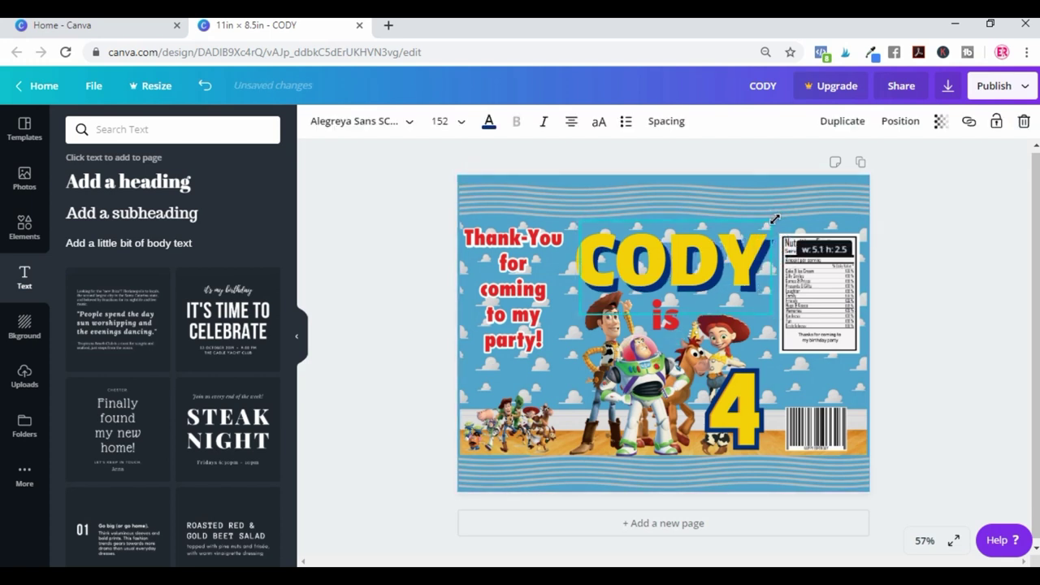
pyautogui.click(932, 292)
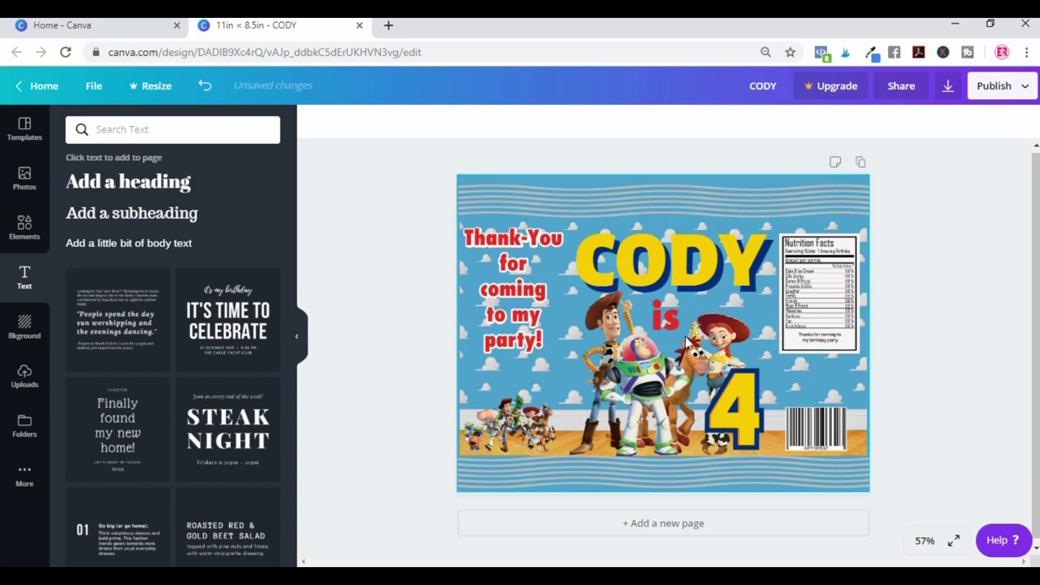
# Step: Duplicate the yellow name together with its navy shadow, scale the copy down and place it beneath the thank-you text
pyautogui.click(659, 264)
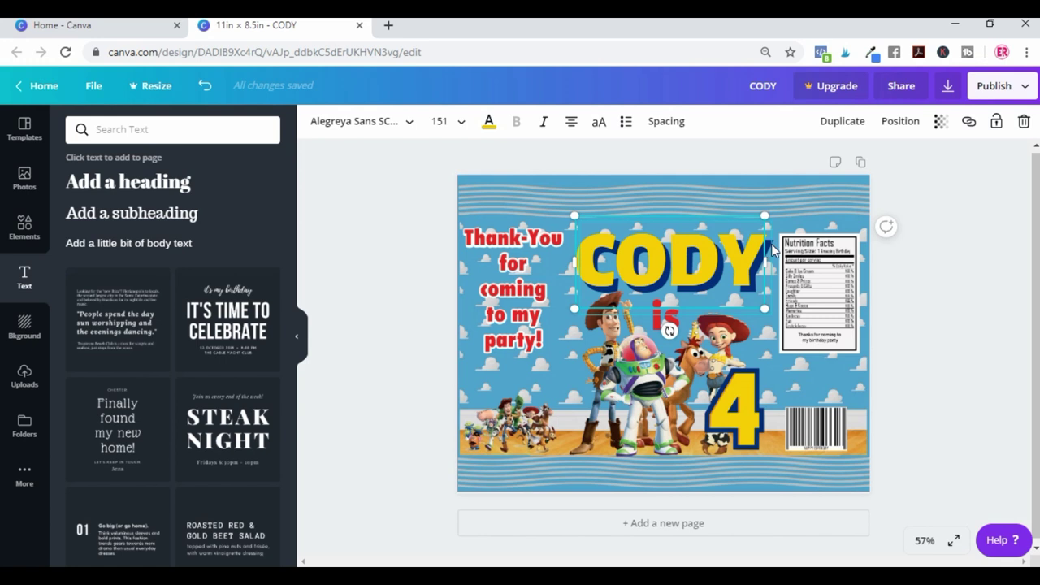
pyautogui.keyDown('shift'); pyautogui.click(768, 241); pyautogui.keyUp('shift')
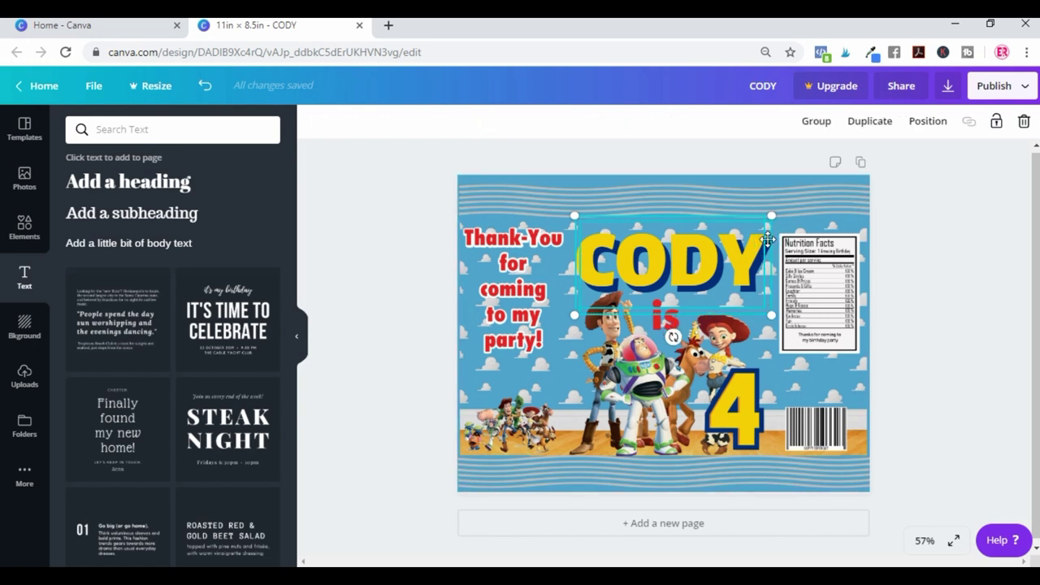
pyautogui.click(870, 121)
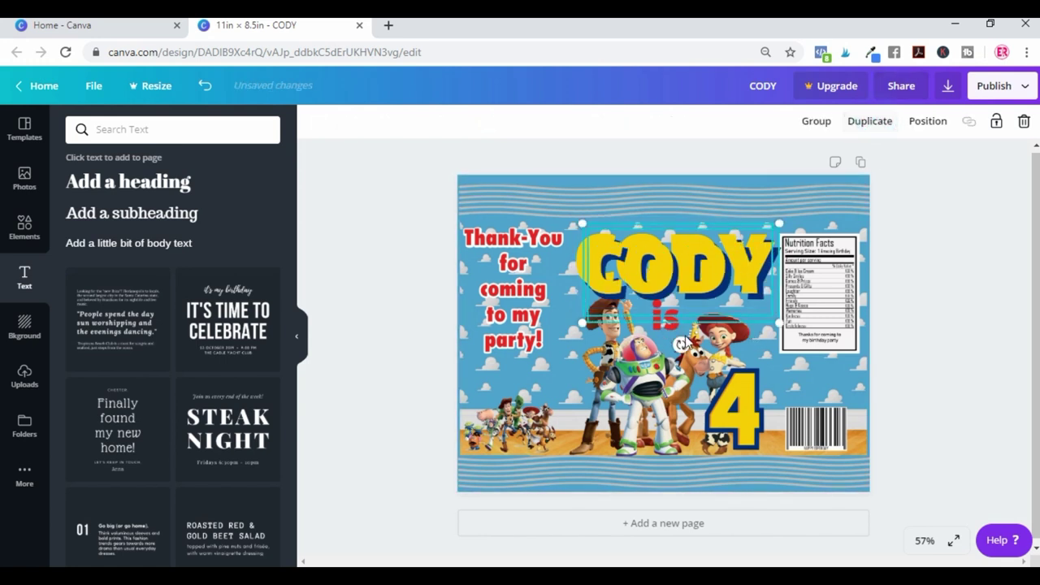
pyautogui.moveTo(701, 268); pyautogui.dragTo(596, 412)
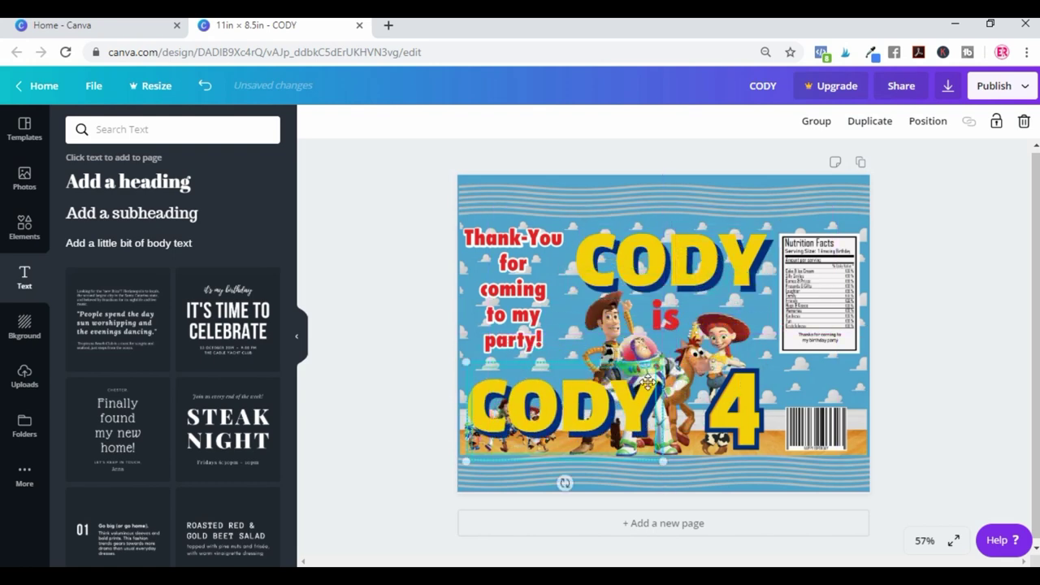
pyautogui.moveTo(664, 362); pyautogui.dragTo(512, 382)
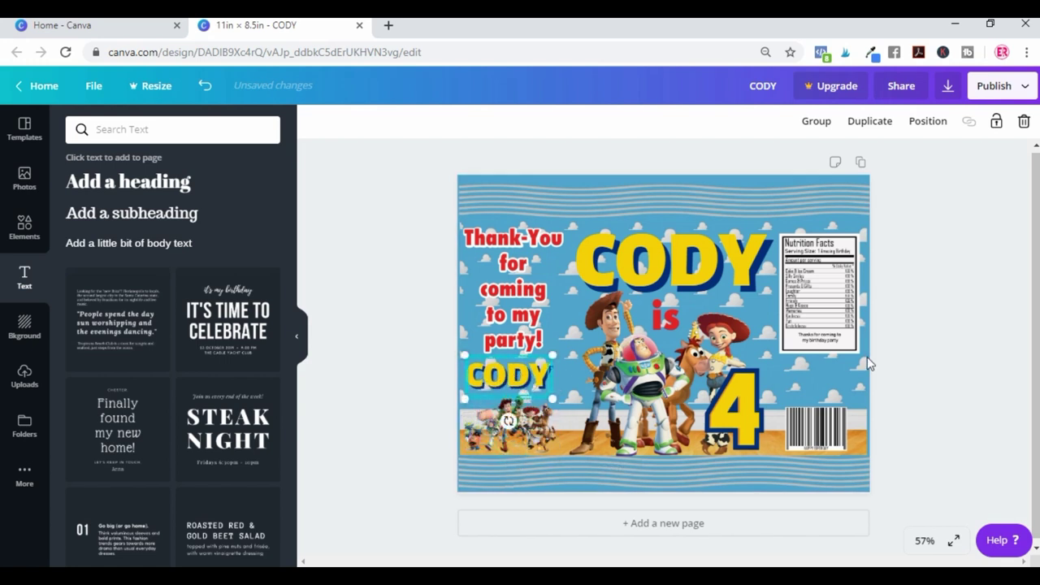
pyautogui.click(964, 344)
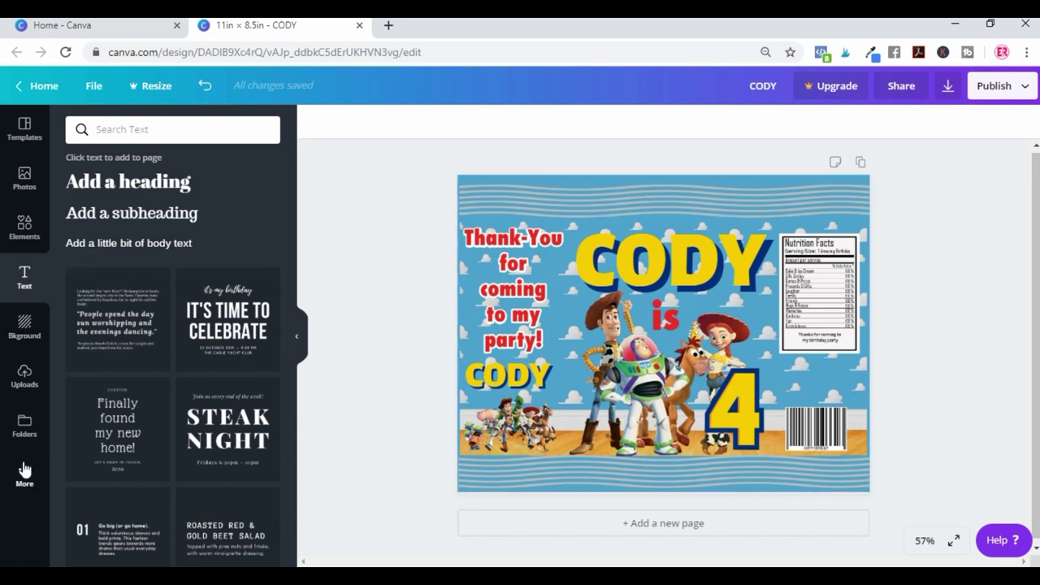
# Step: Add a square shape, resize it into a small rectangle and cover the thank-you lines at the bottom of the nutrition label
pyautogui.click(25, 227)
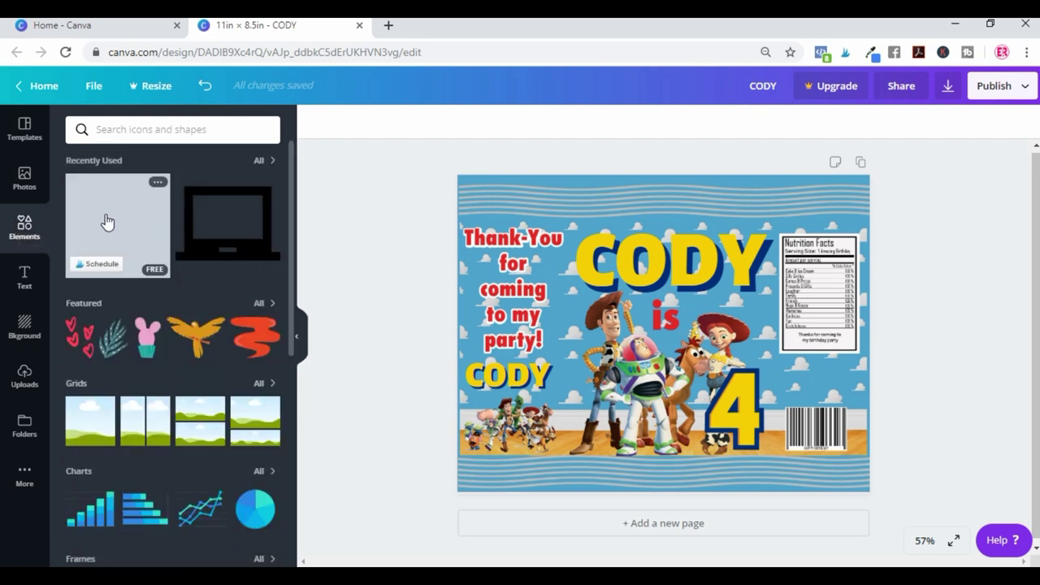
pyautogui.click(101, 218)
pyautogui.moveTo(665, 208); pyautogui.dragTo(664, 396)
pyautogui.moveTo(540, 426); pyautogui.dragTo(703, 426)
pyautogui.moveTo(752, 398); pyautogui.dragTo(815, 336)
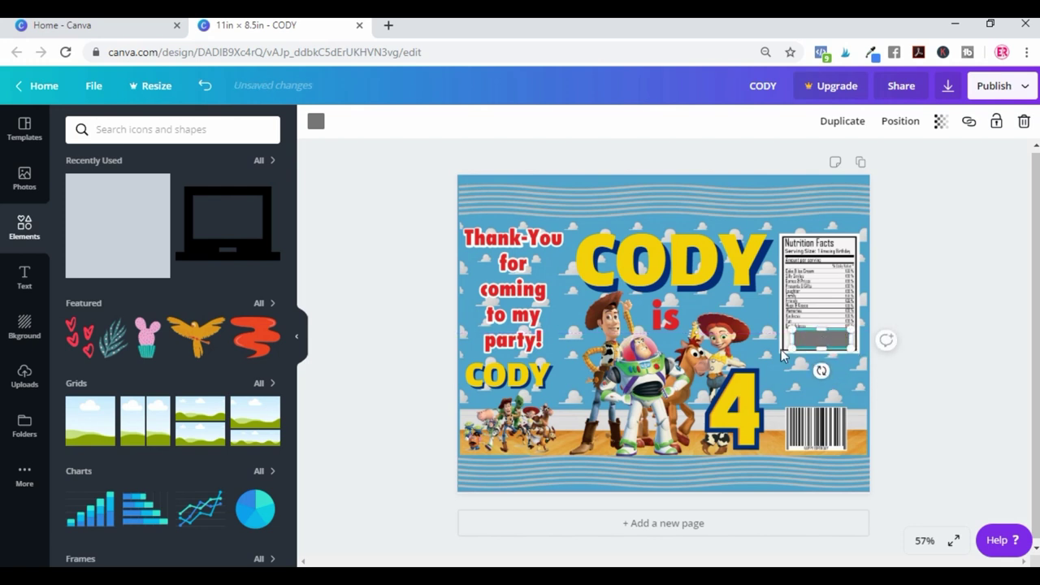
# Step: Fill the cover rectangle on the nutrition label with white
pyautogui.click(316, 123)
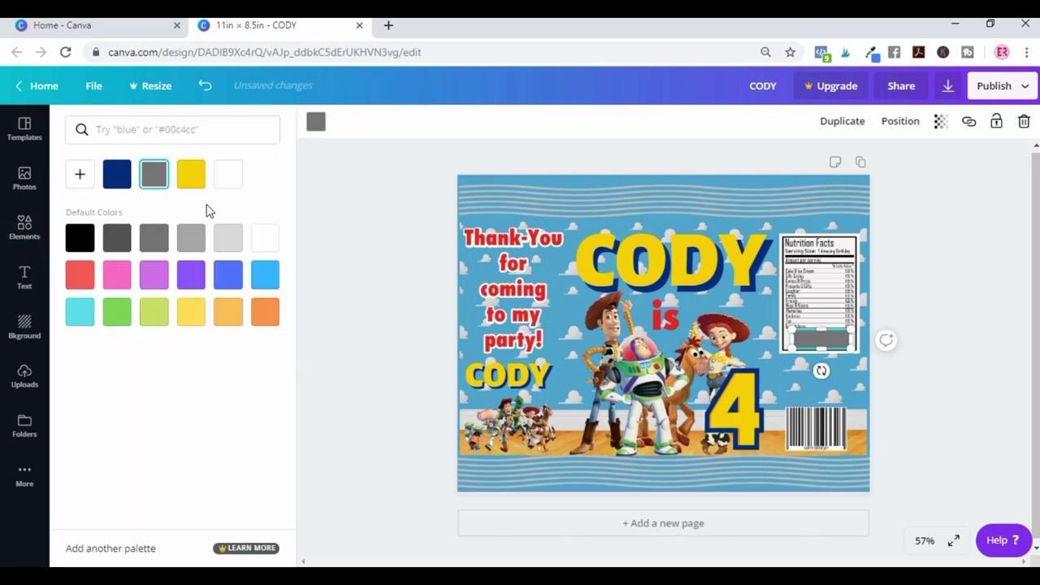
pyautogui.click(227, 174)
pyautogui.click(931, 351)
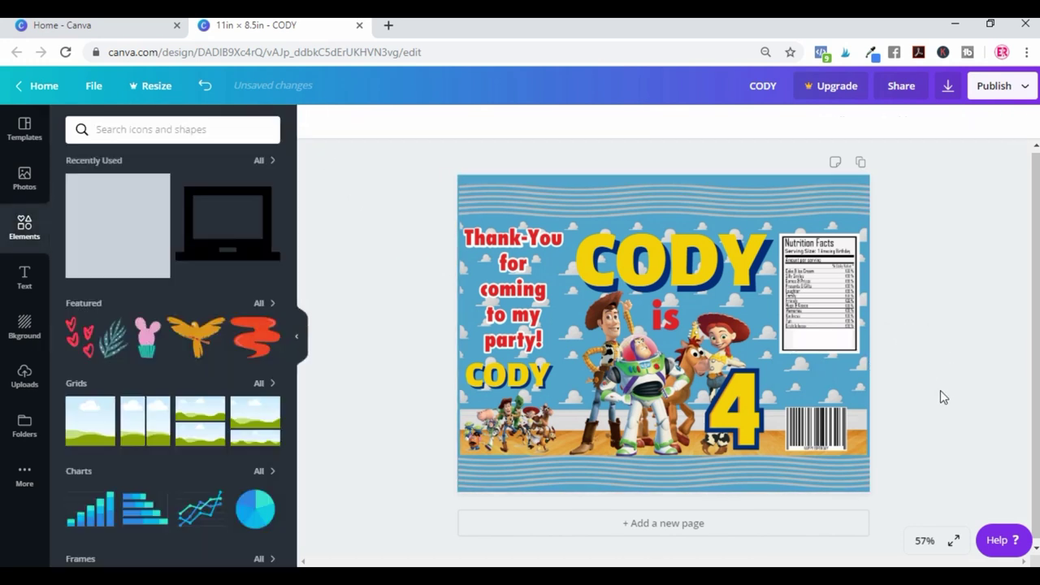
# Step: Change the cover rectangle's fill to the custom off-white #f1ebeb to match the nutrition label's background
pyautogui.click(820, 337)
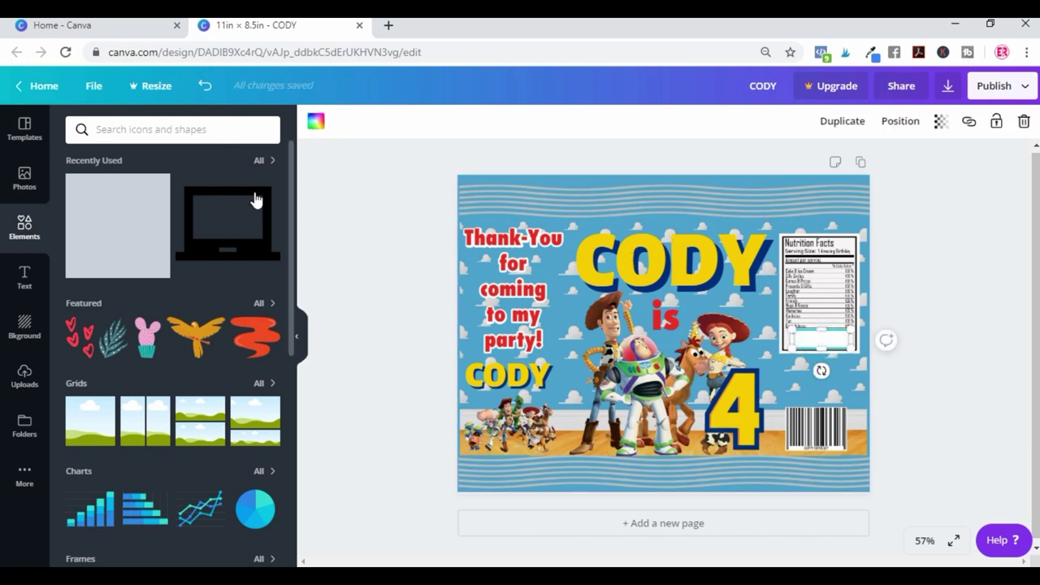
pyautogui.click(314, 125)
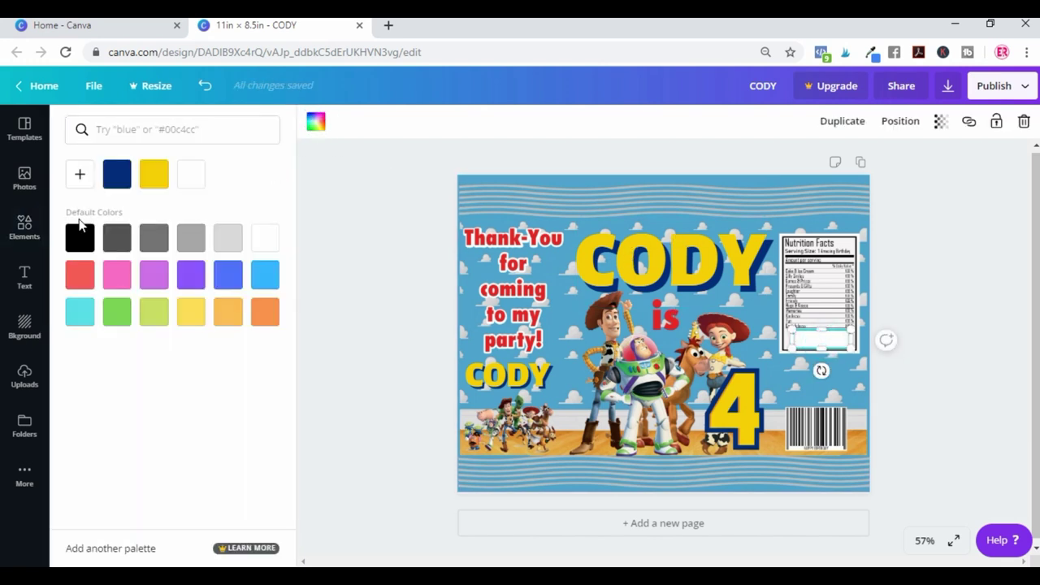
pyautogui.click(73, 181)
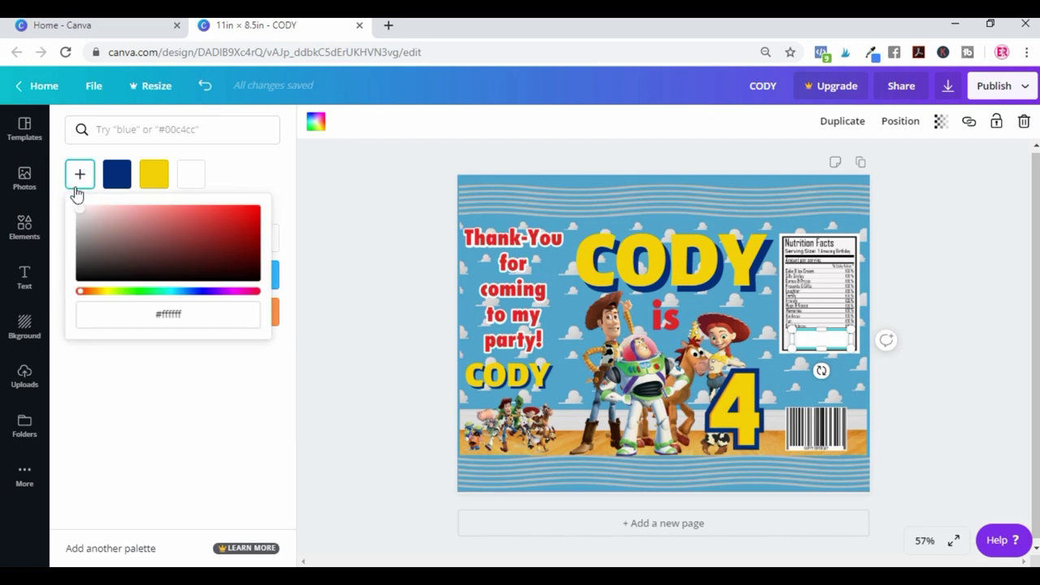
pyautogui.click(80, 210)
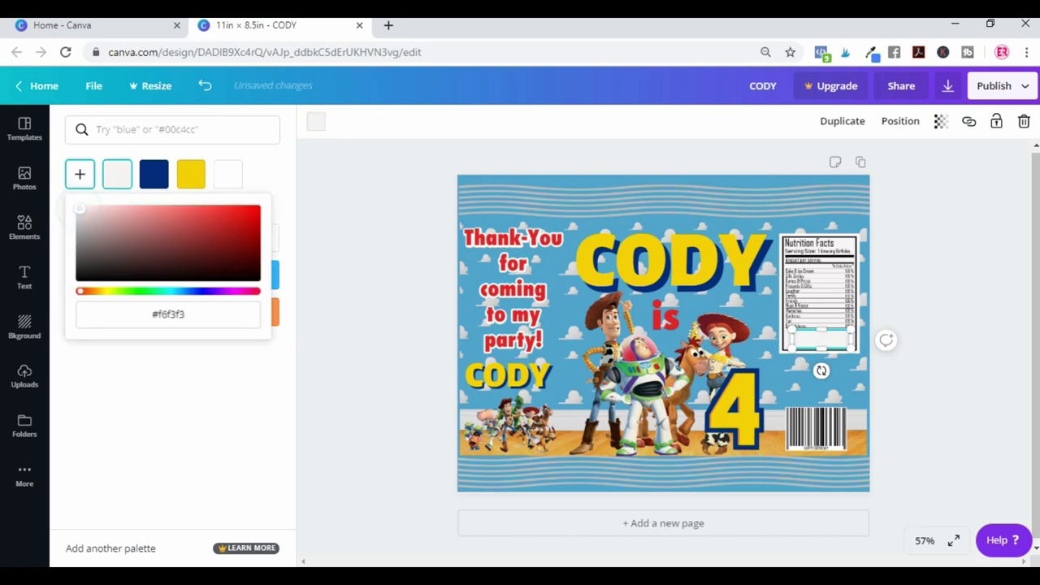
pyautogui.moveTo(80, 210); pyautogui.dragTo(82, 210)
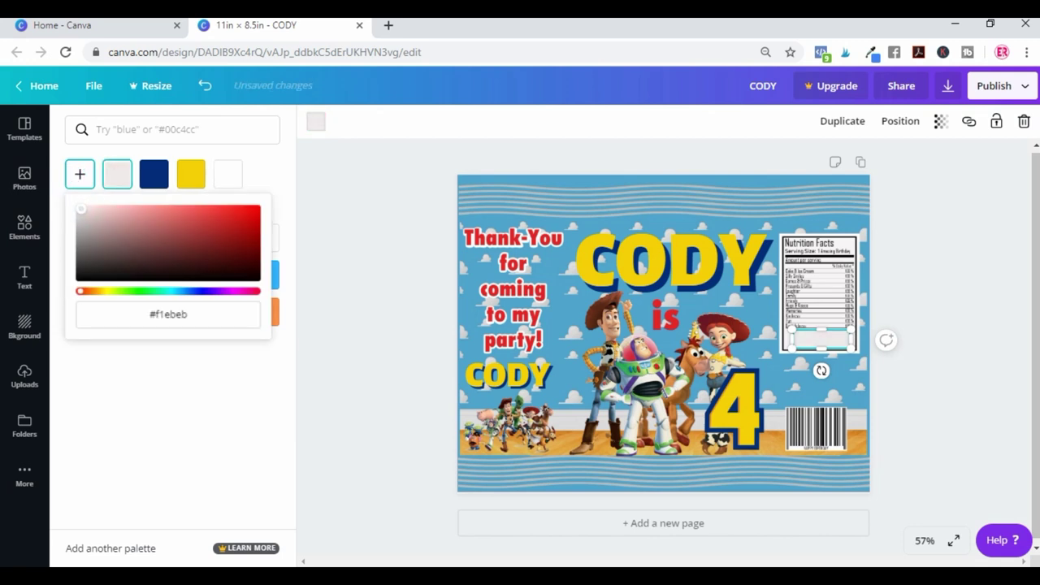
# Step: Widen the off-white cover rectangle on both sides so it spans the full width of the nutrition label
pyautogui.click(953, 312)
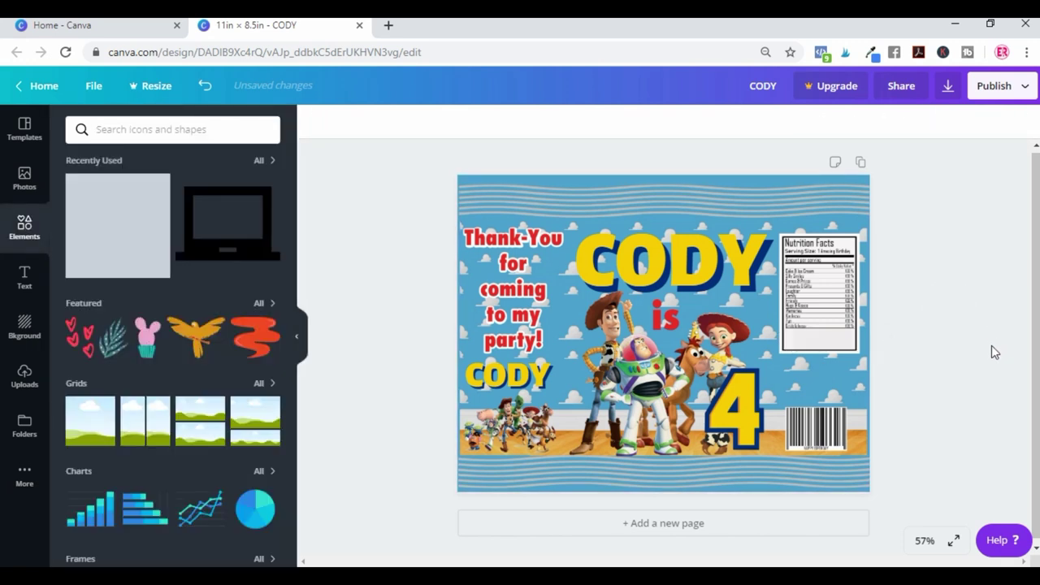
pyautogui.click(802, 335)
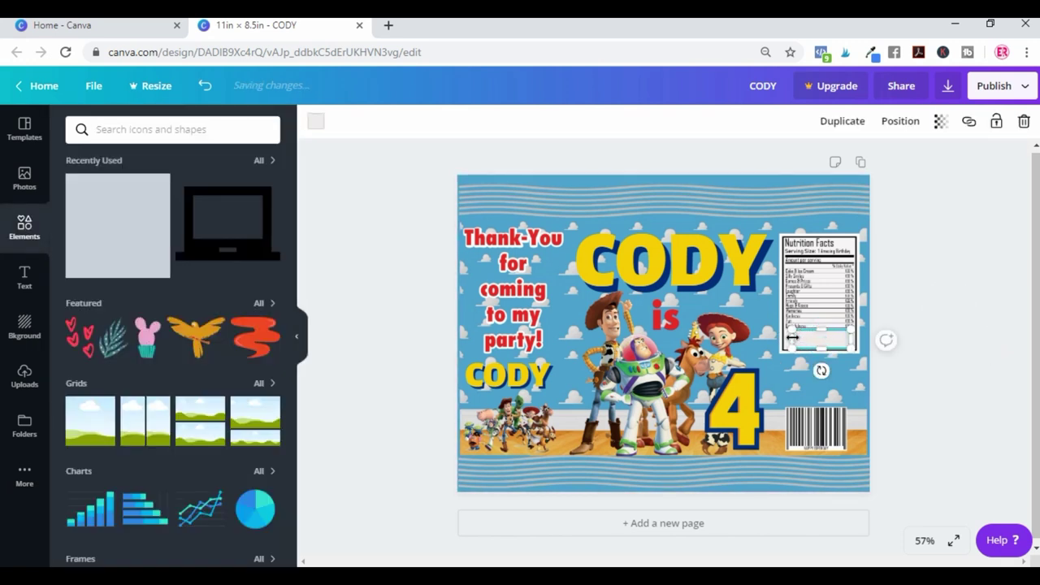
pyautogui.moveTo(792, 336); pyautogui.dragTo(781, 336)
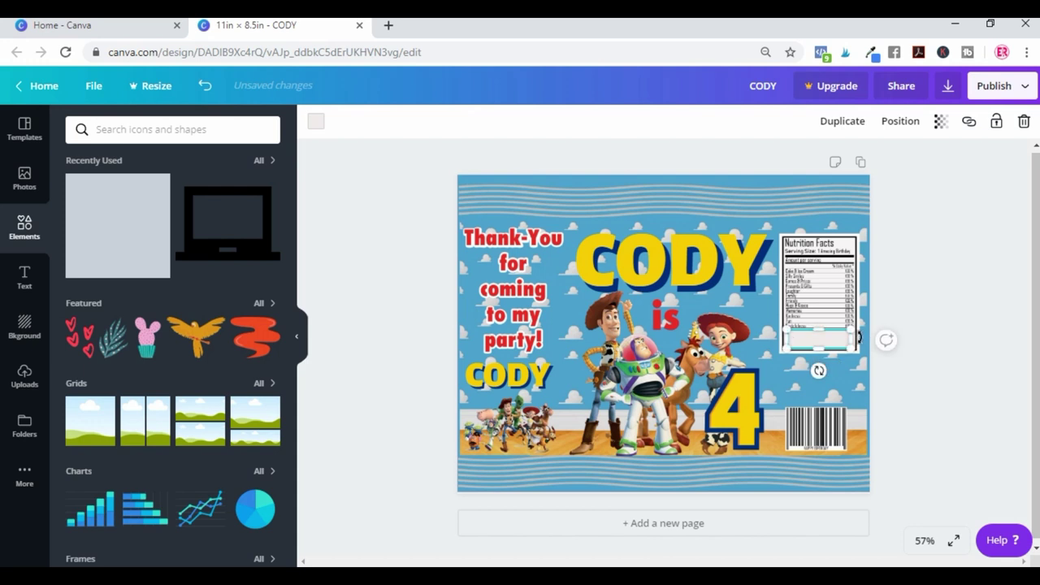
pyautogui.moveTo(850, 336); pyautogui.dragTo(889, 349)
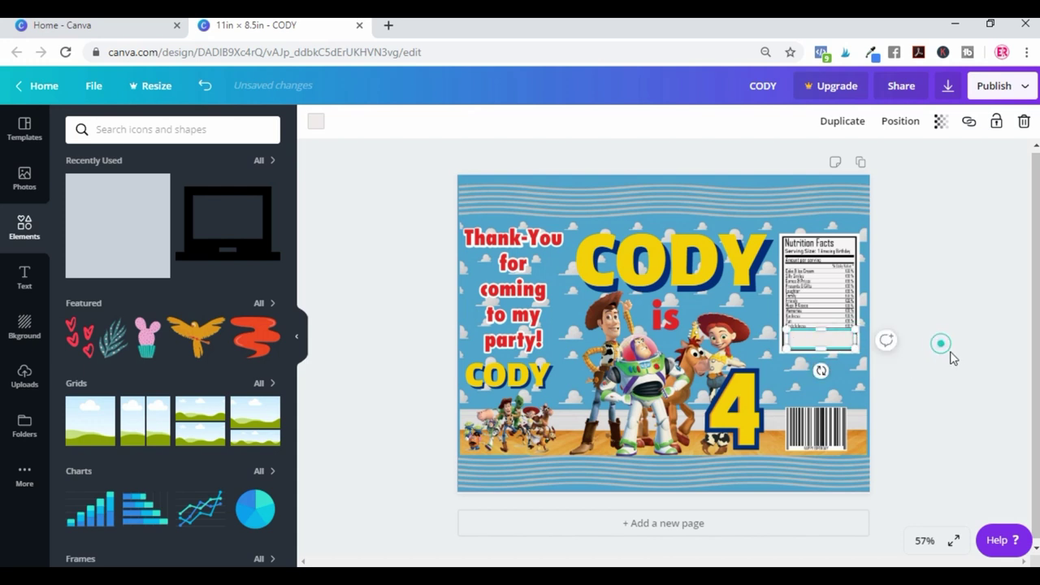
pyautogui.click(947, 353)
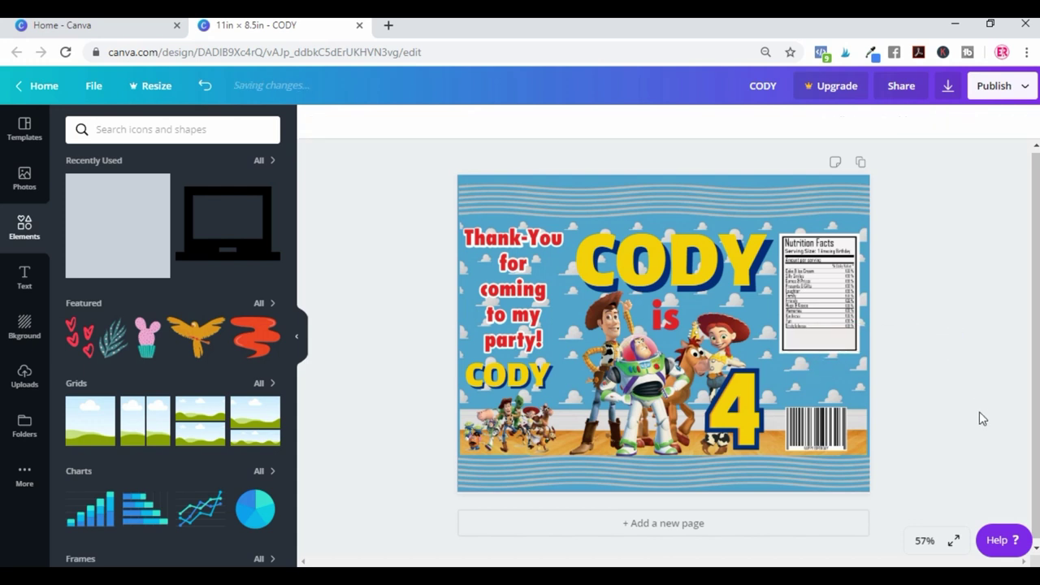
# Step: Add a body text box reading "YOU ARE MY HERO"
pyautogui.click(23, 276)
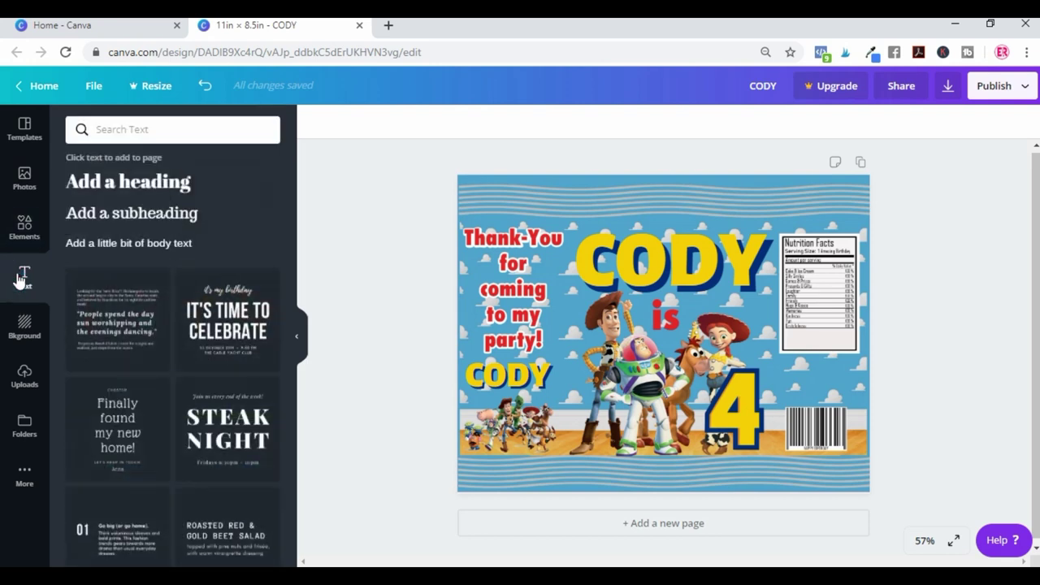
pyautogui.click(133, 242)
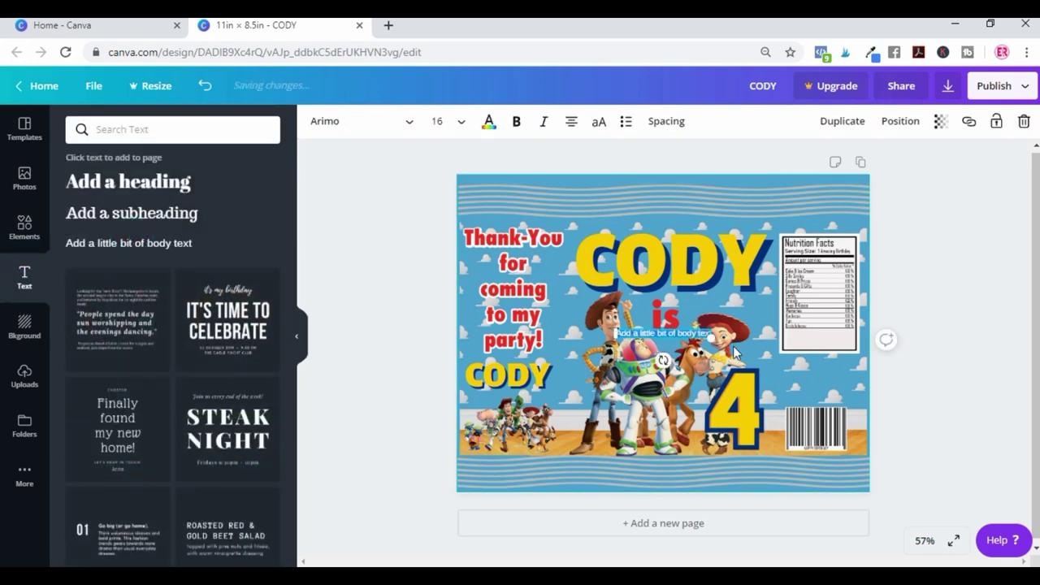
pyautogui.press('BackSpace')
pyautogui.write('YOU ARE MY')
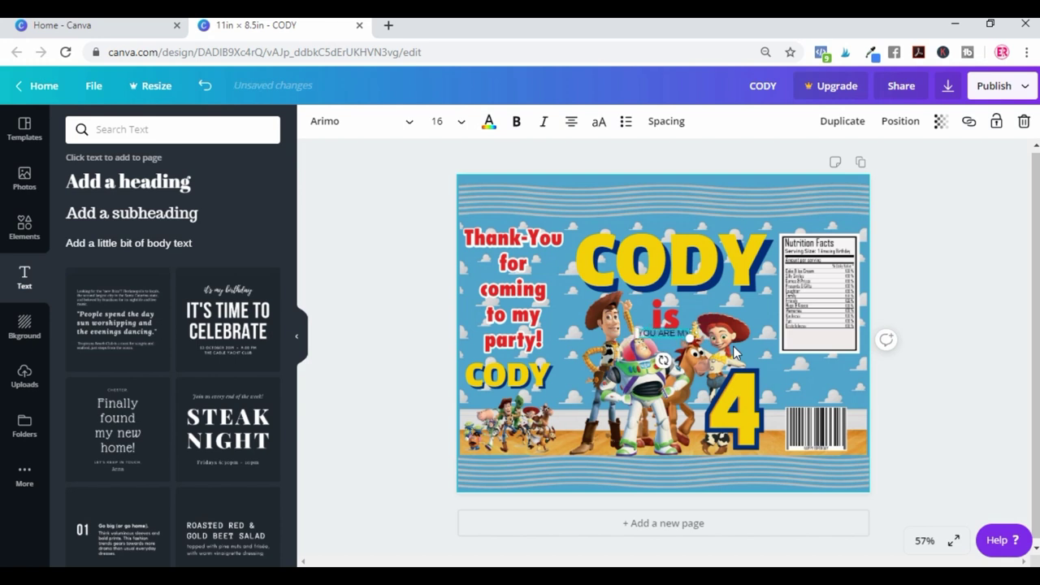
pyautogui.press('Return')
pyautogui.write('MY')
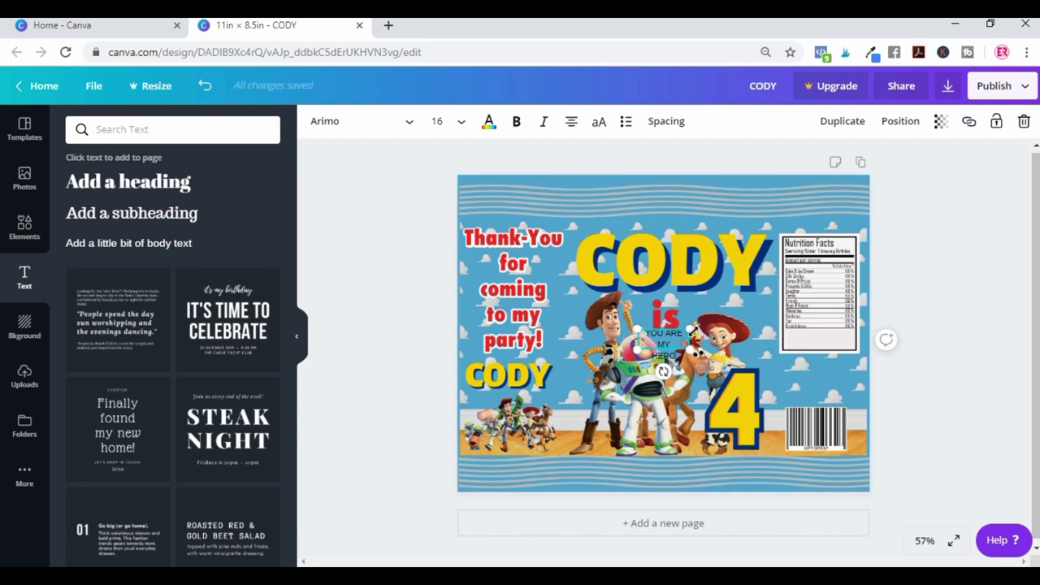
# Step: Scale the "YOU ARE MY HERO" text down to size 11.3 and place it in the blank area of the nutrition label
pyautogui.moveTo(693, 330); pyautogui.dragTo(819, 326)
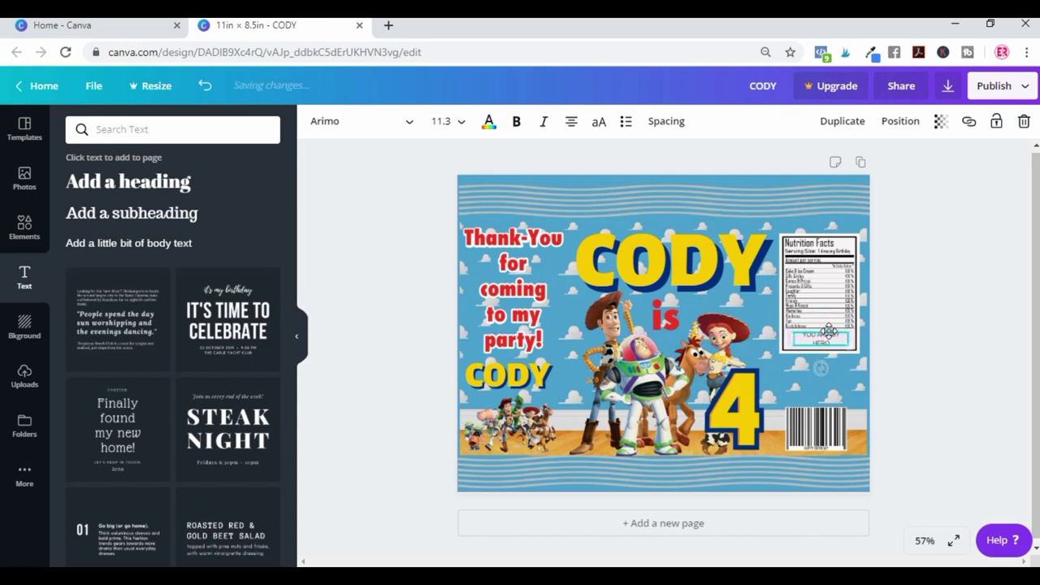
pyautogui.click(956, 338)
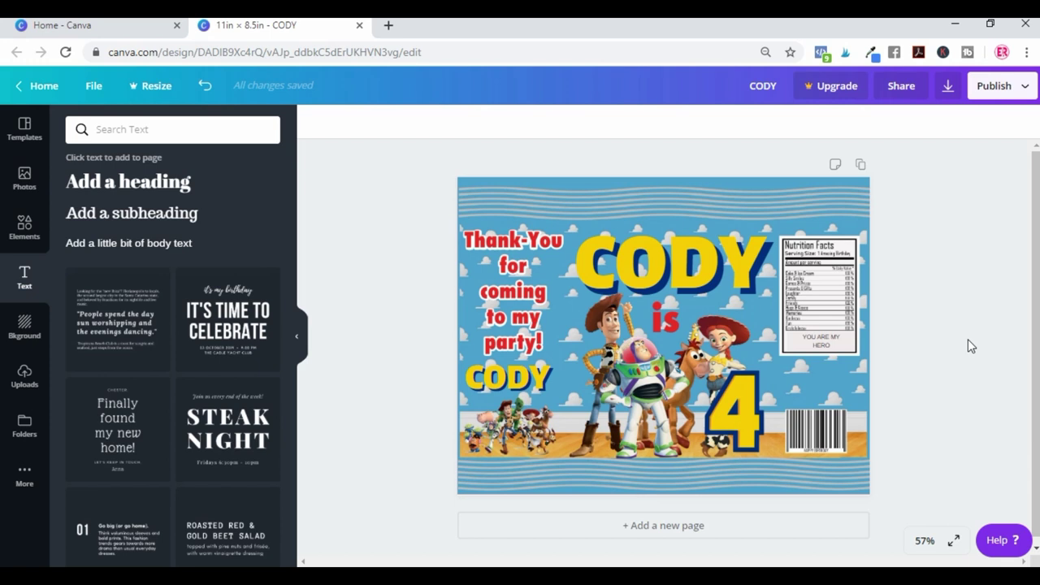
# Step: Replace the text at the bottom of the nutrition label with "Thanks for coming to my birthday party"
pyautogui.click(815, 342)
pyautogui.write('Thanks for coming to my birthday party')
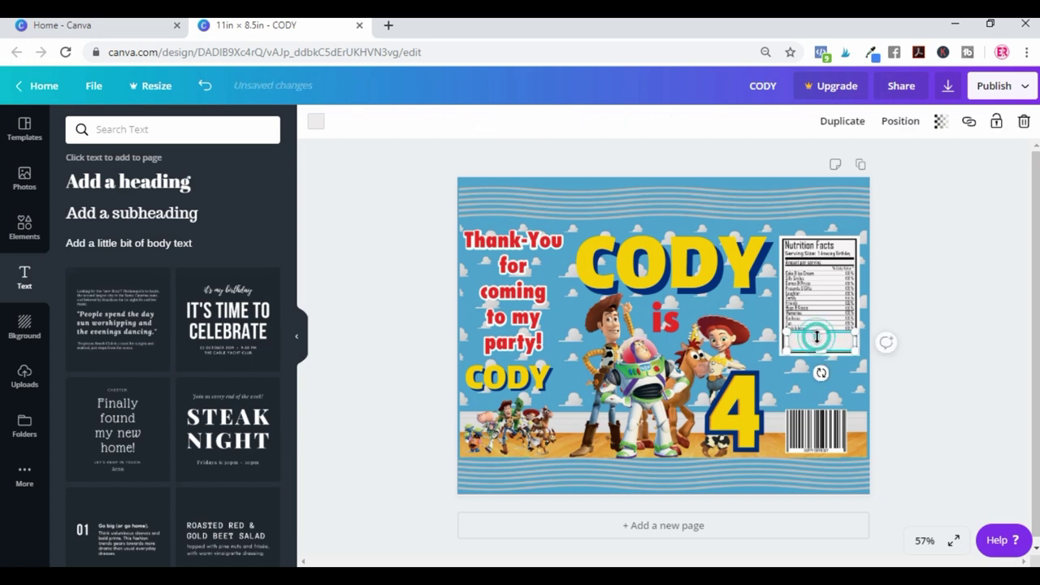
pyautogui.press('Escape')
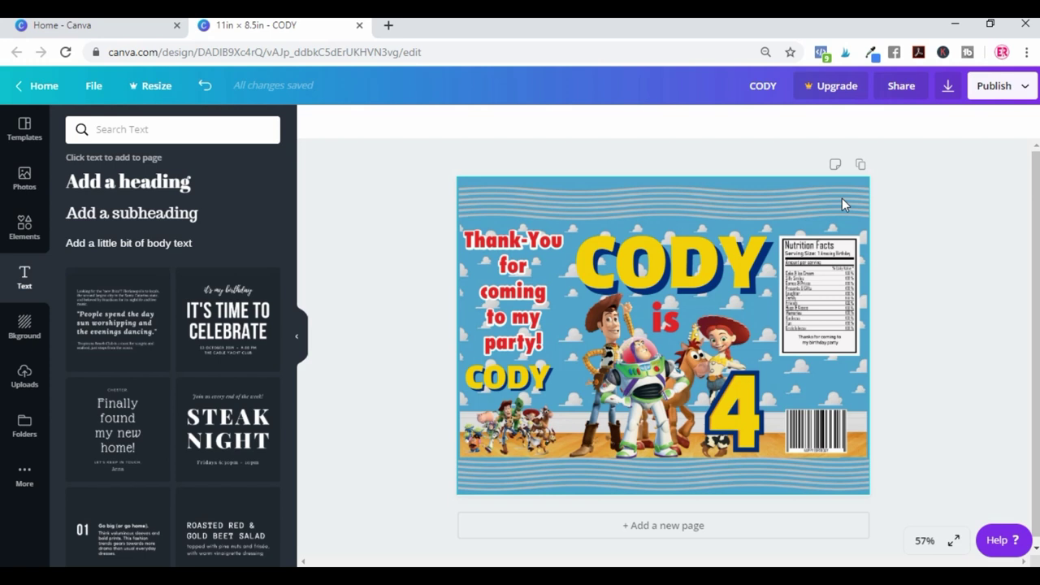
# Step: Choose PDF Standard as the file type for downloading the chip bag design, and close the download options
pyautogui.click(1026, 87)
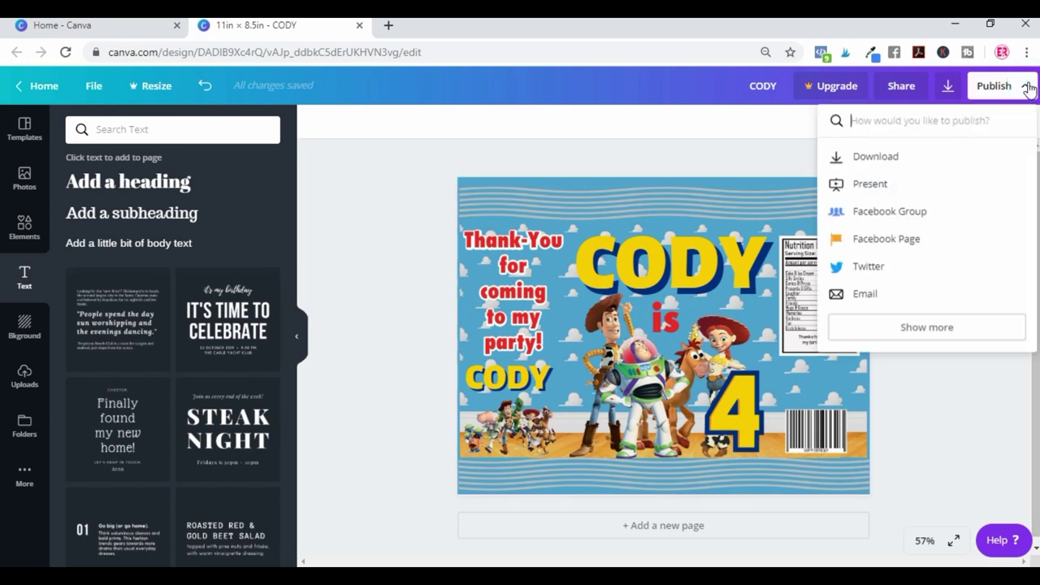
pyautogui.click(868, 162)
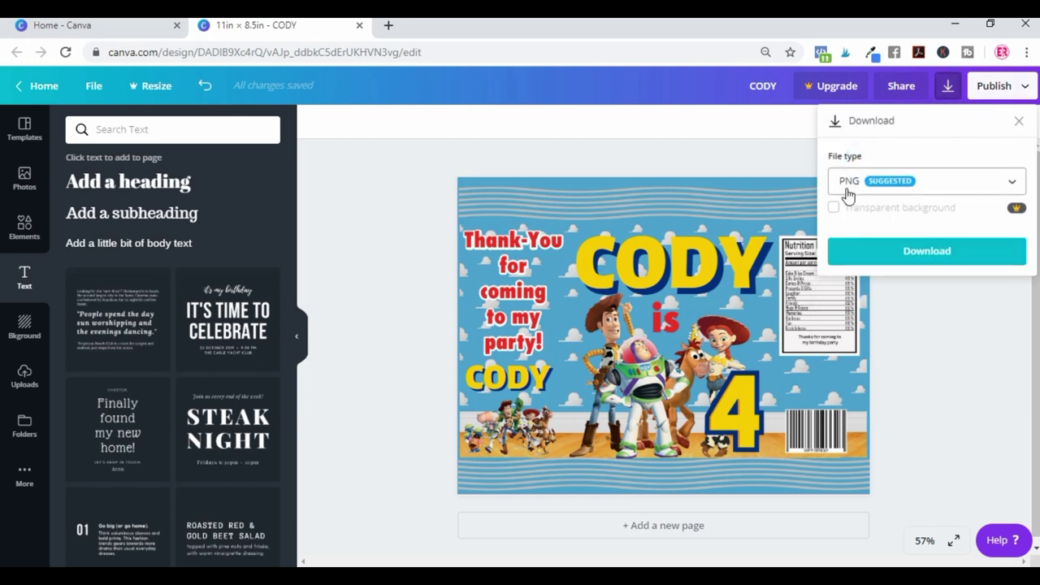
pyautogui.click(847, 195)
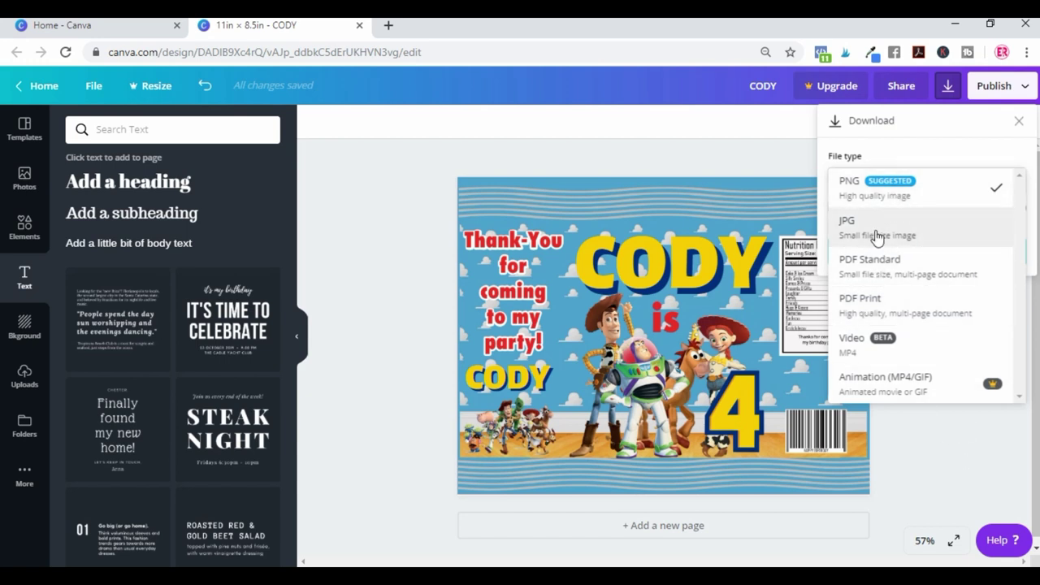
pyautogui.click(879, 267)
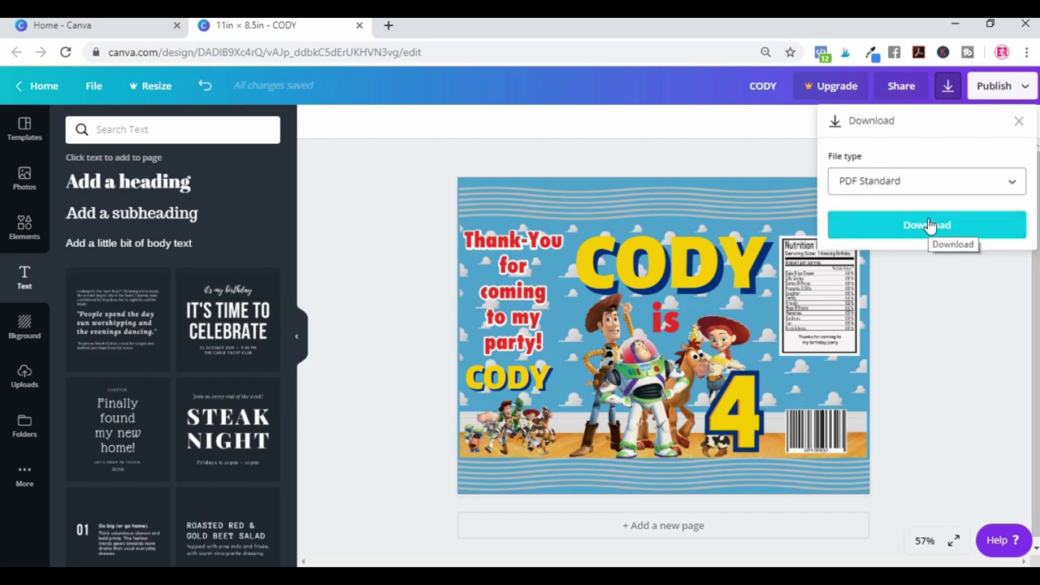
pyautogui.click(366, 207)
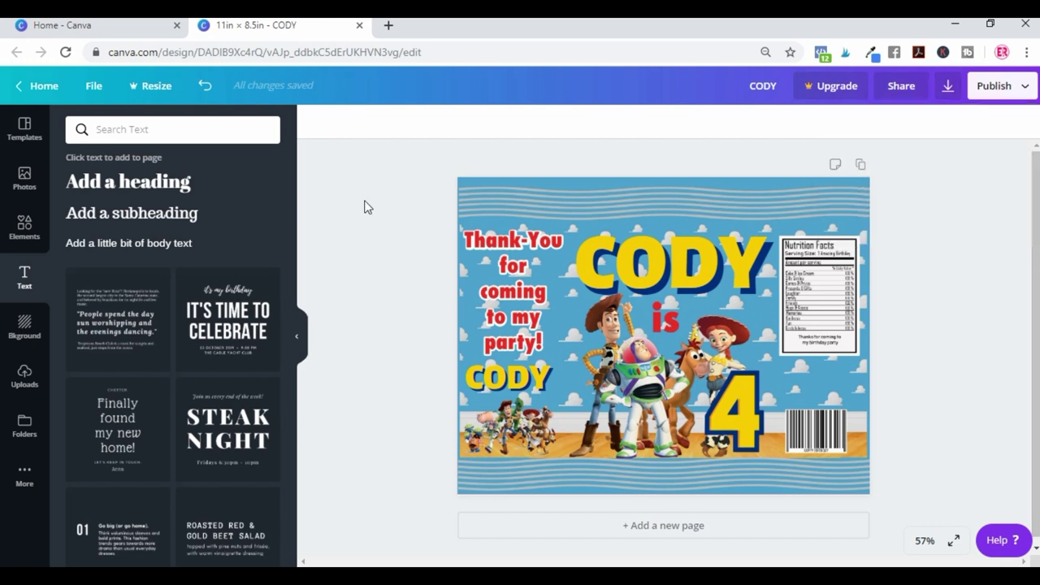